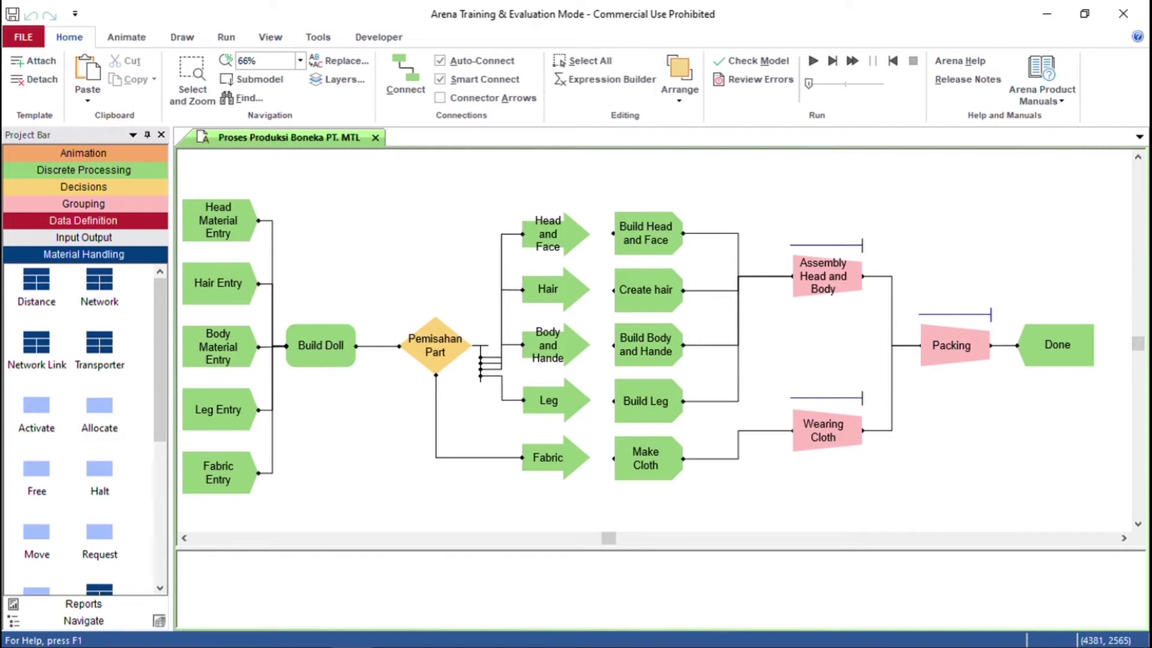
Review the data of the Head Material Entry Create module and the Build Doll Assign module.
left_click(813, 60)
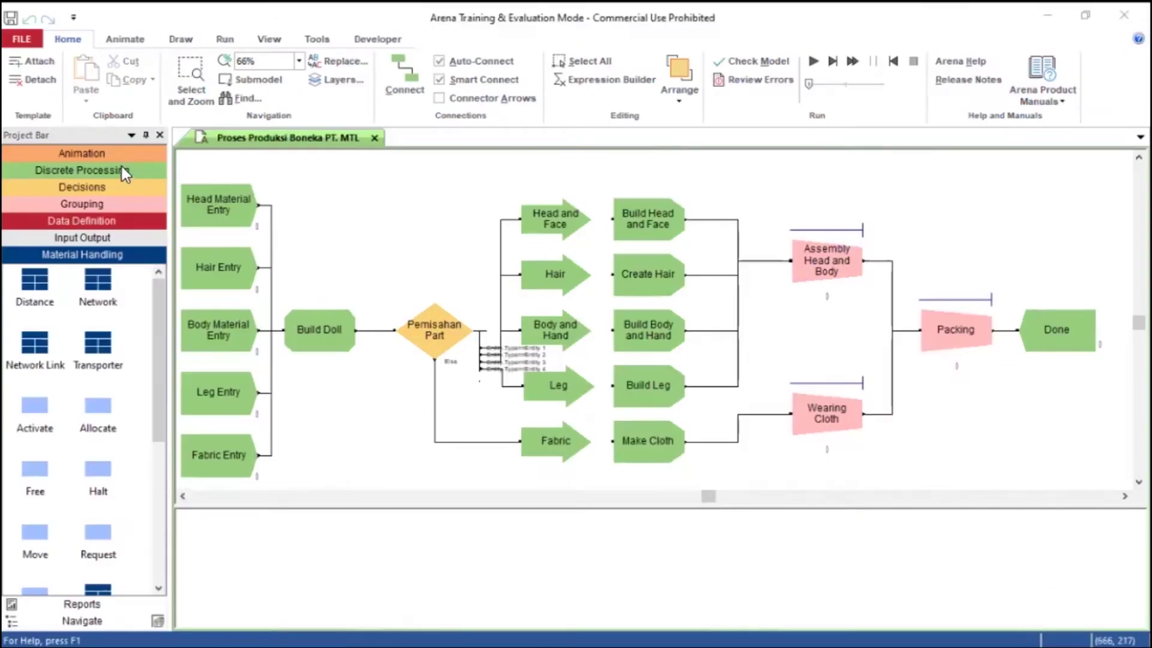
left_click(121, 169)
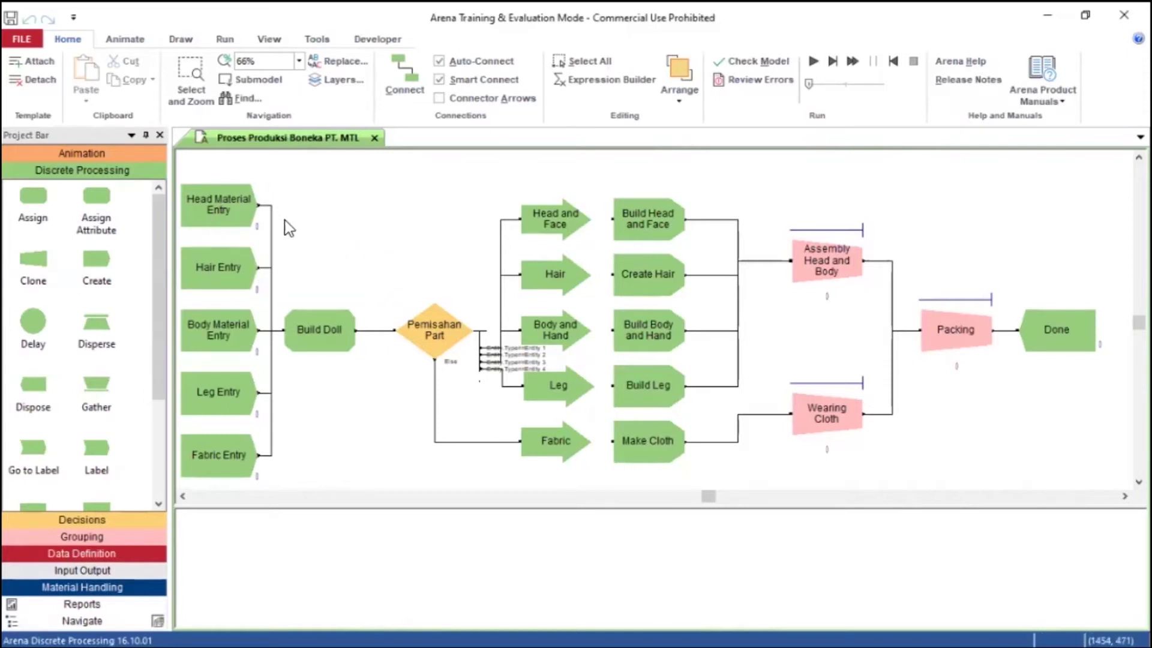
left_click(189, 207)
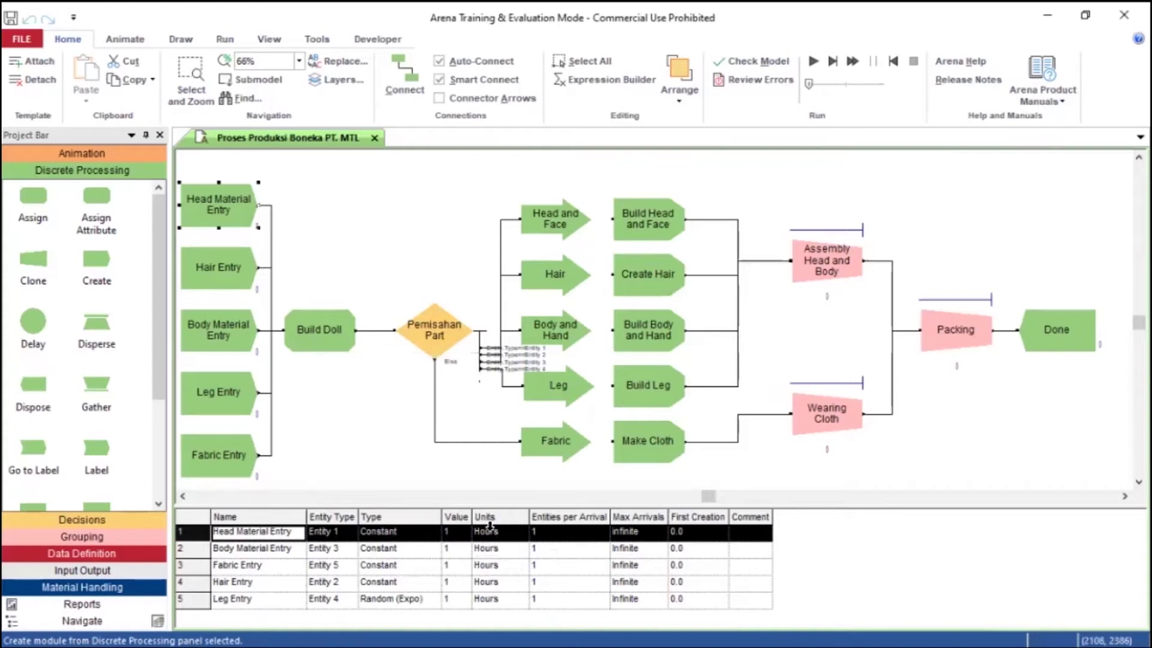
left_click(323, 348)
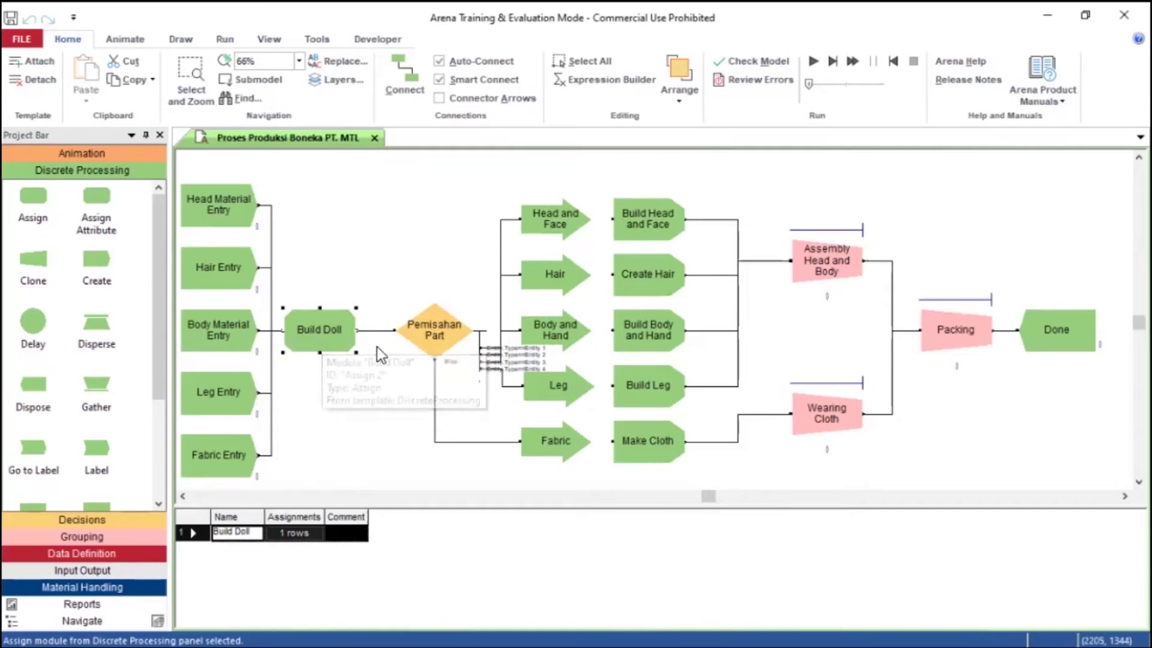
Examine the Pemisahan Part Decide module's entity type conditions, checking each entry in the list.
left_click(433, 339)
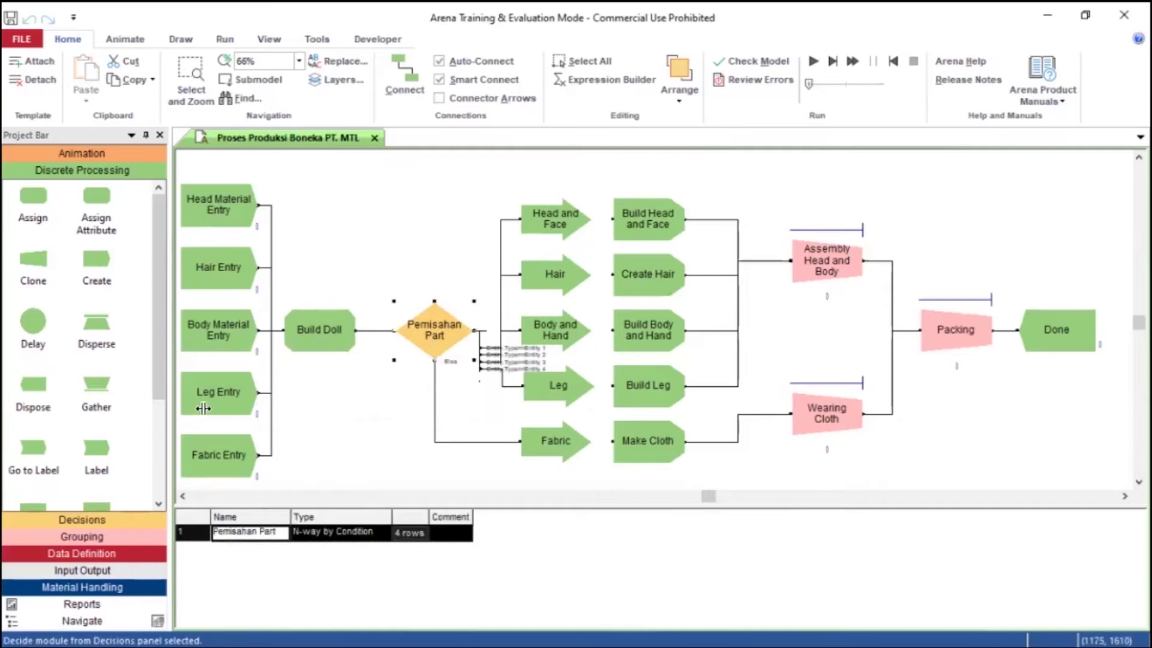
left_click(127, 517)
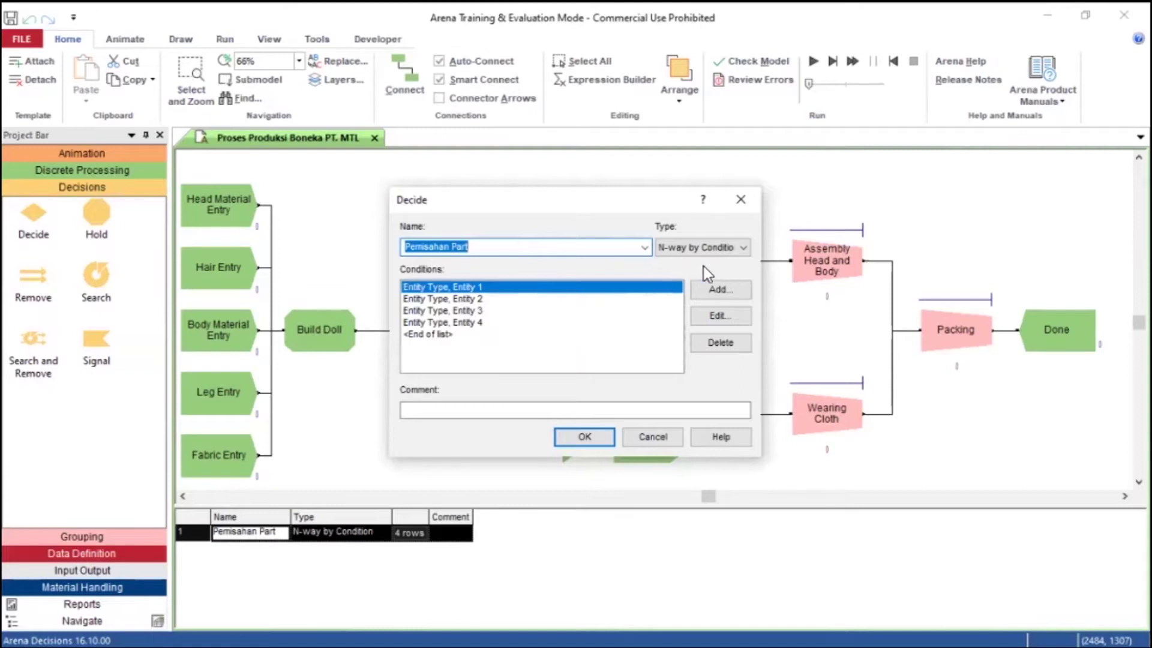
left_click(488, 300)
left_click(501, 311)
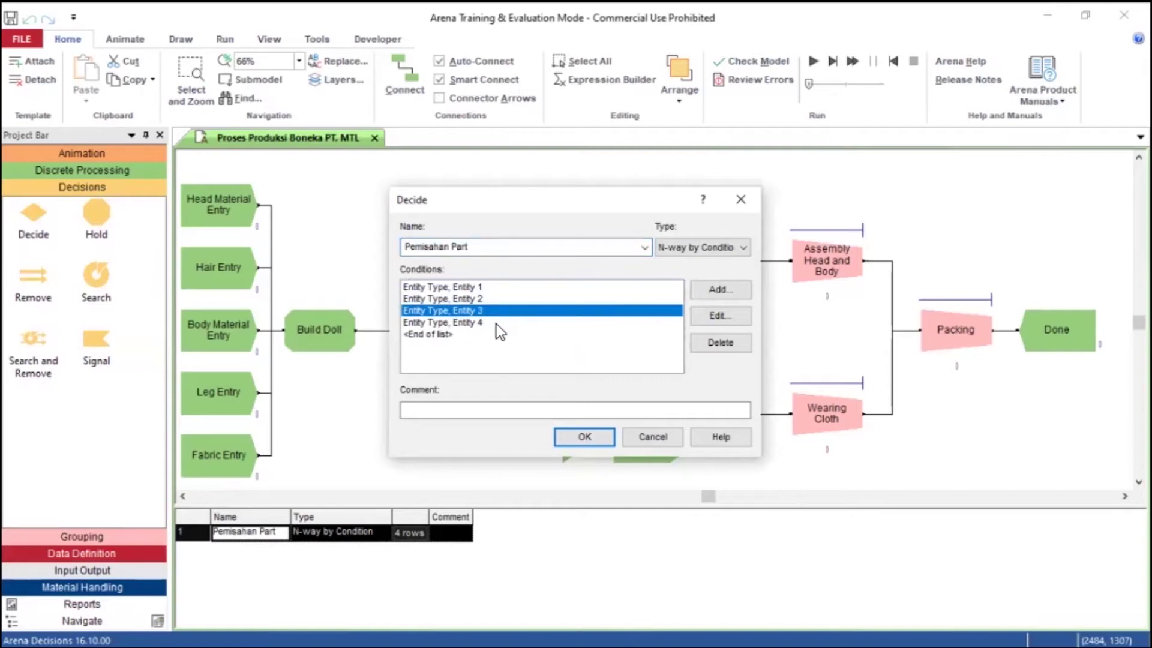
left_click(498, 324)
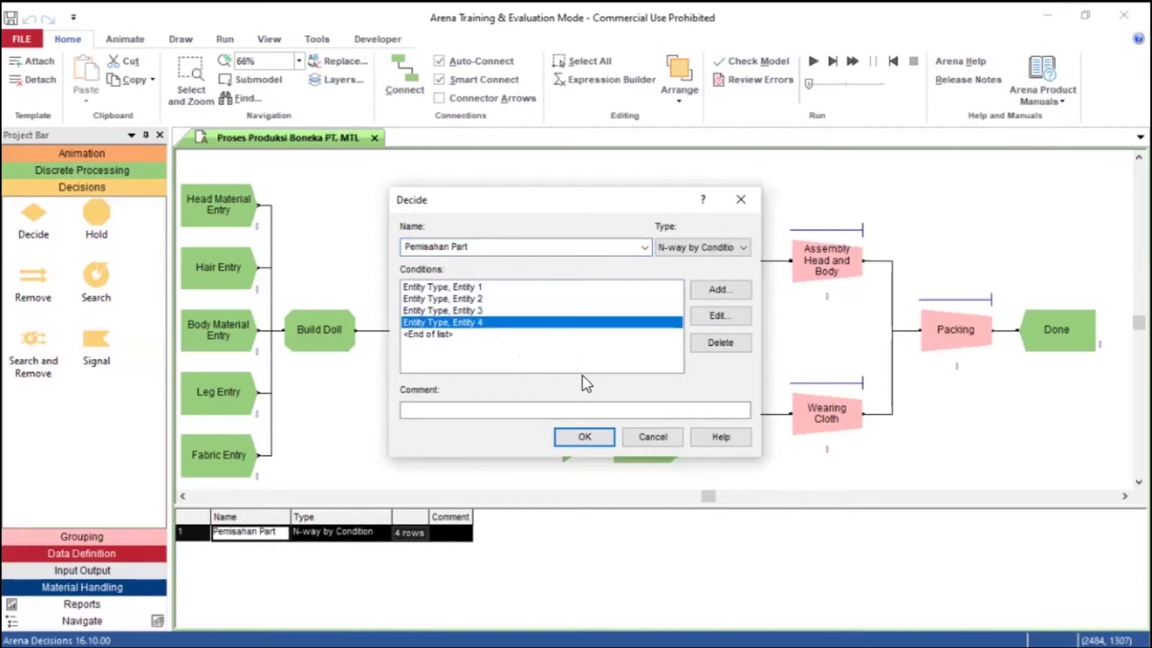
left_click(604, 434)
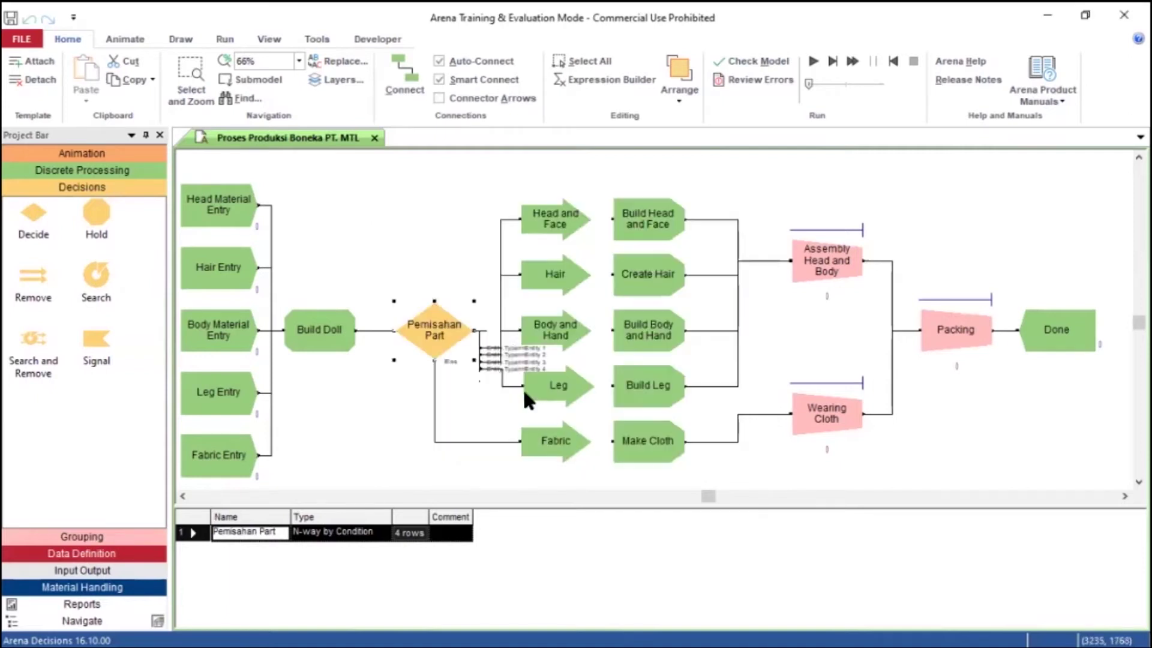
Review the Discrete Processing and Grouping modules used in the model, including the Done Dispose module's data.
left_click(89, 170)
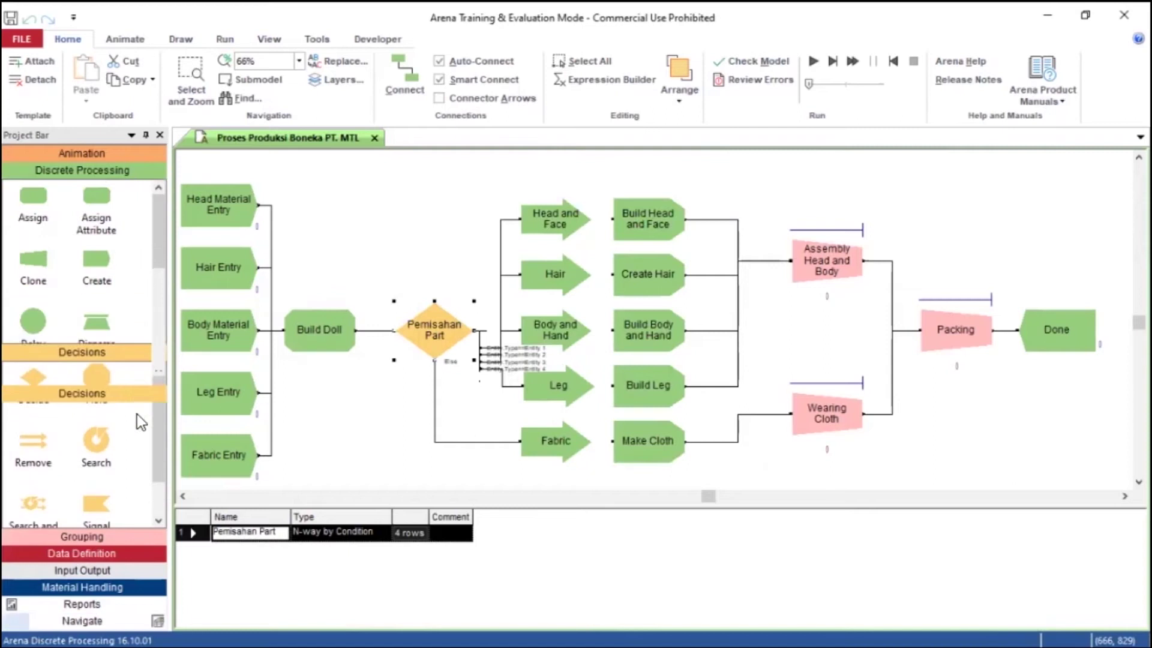
scroll(137, 415, "down", 4)
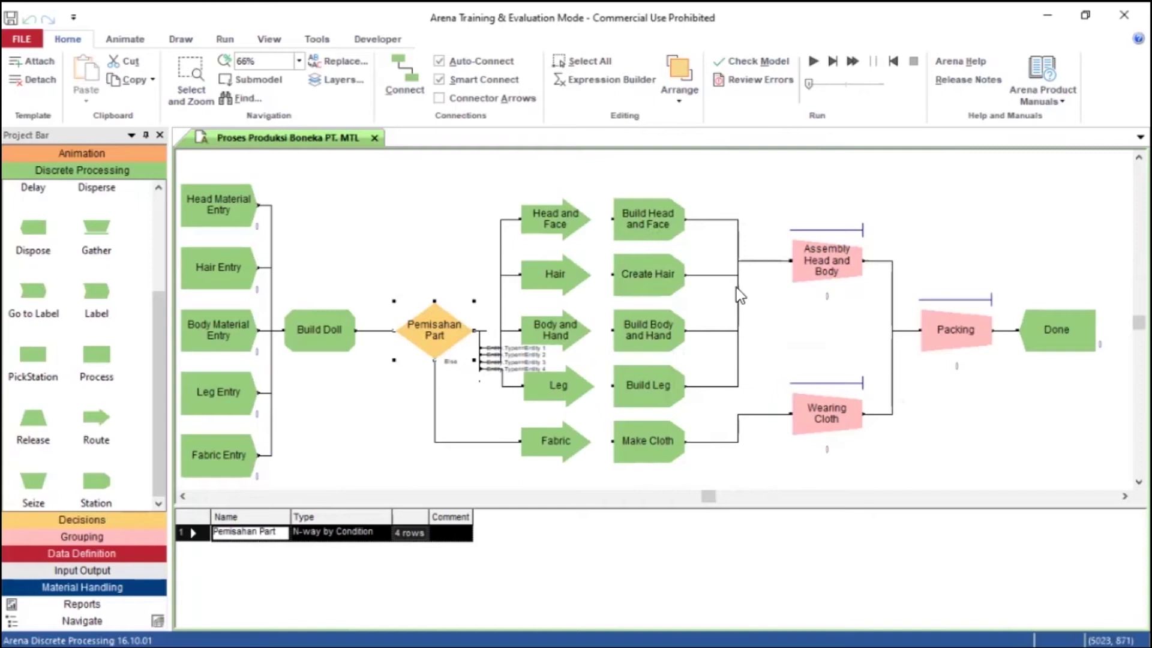
left_click(77, 535)
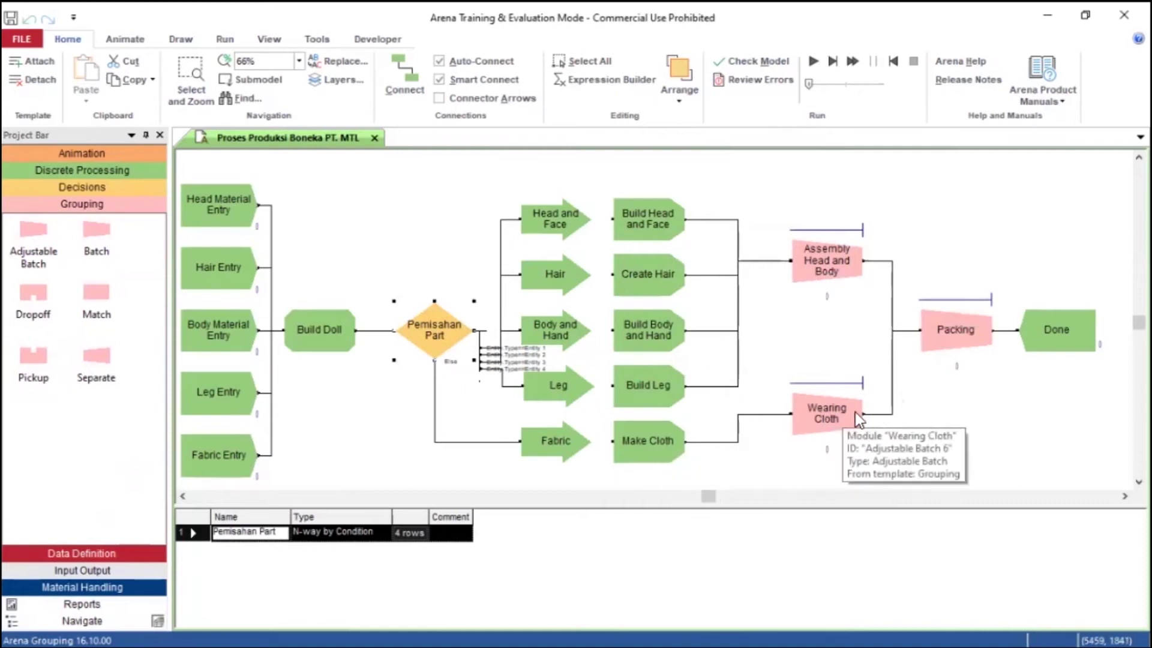
left_click(1056, 329)
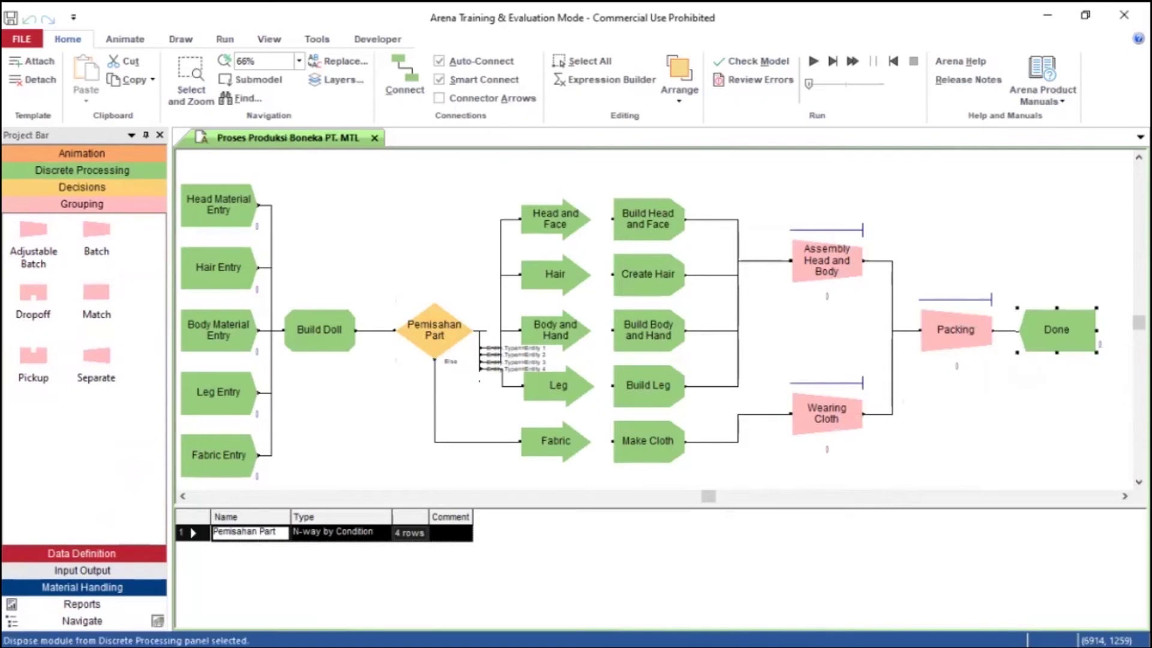
left_click(63, 169)
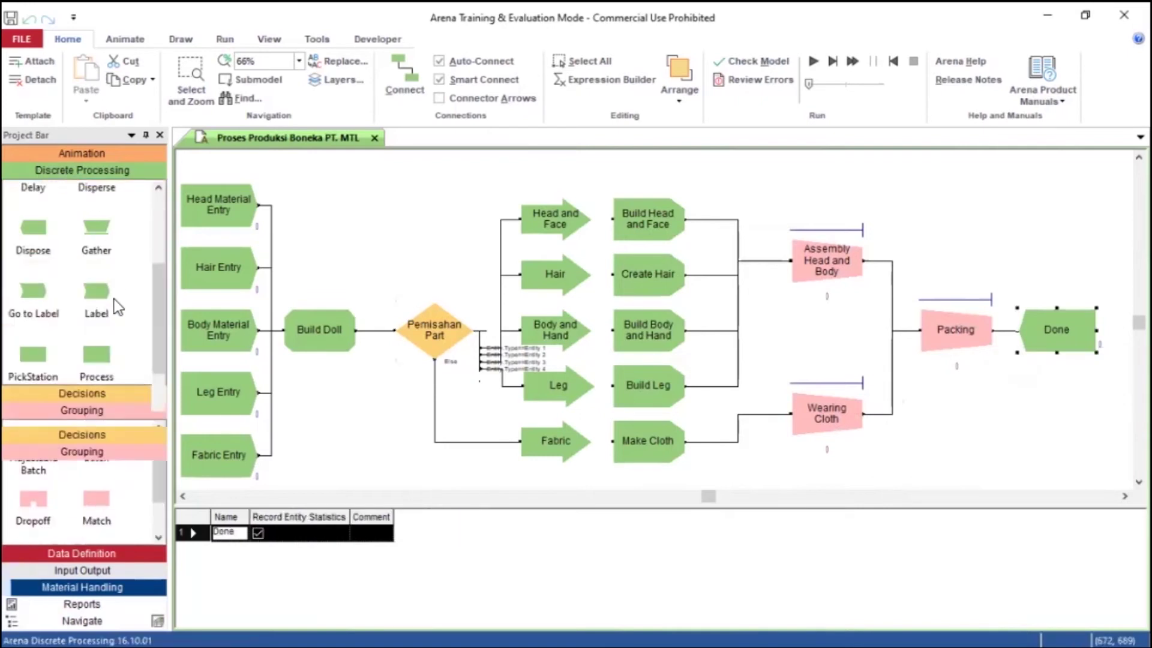
scroll(114, 444, "up", 3)
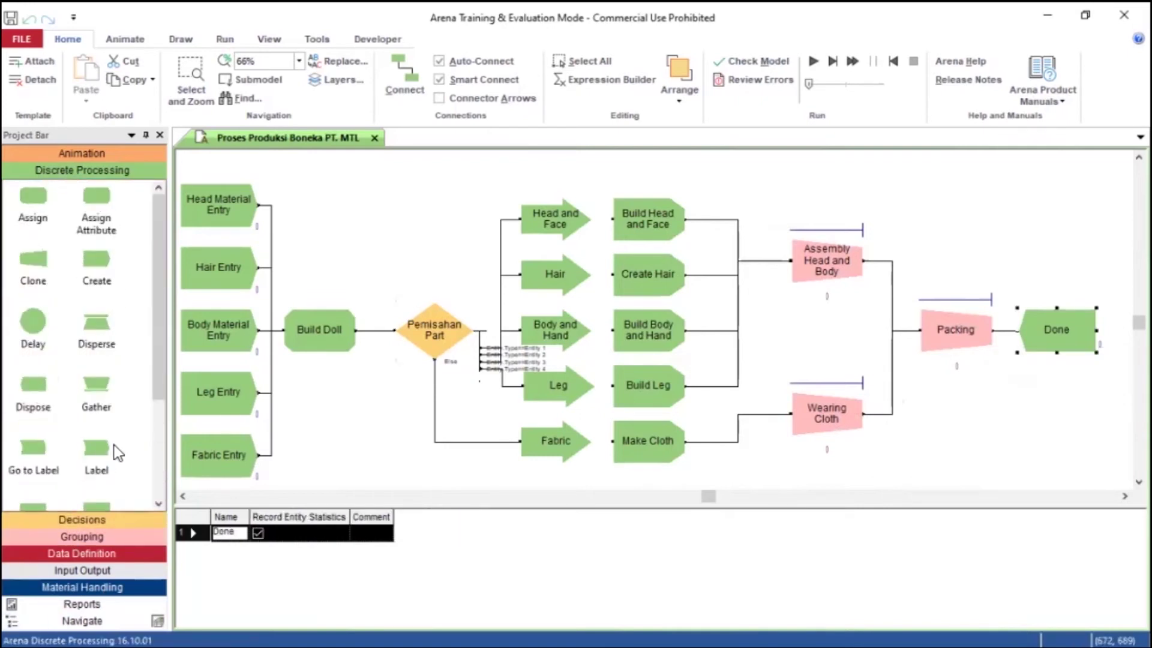
Run the doll production simulation at an animation speed factor of about 0.0017 and end the run.
left_click(814, 61)
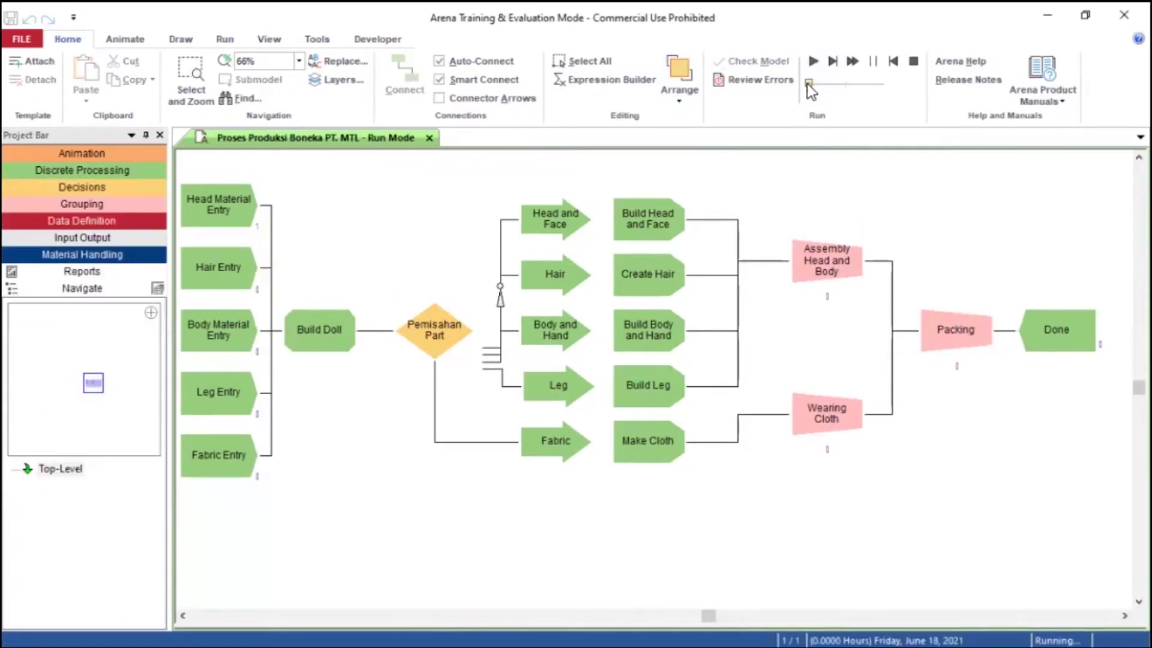
left_click_drag(807, 84, 812, 84)
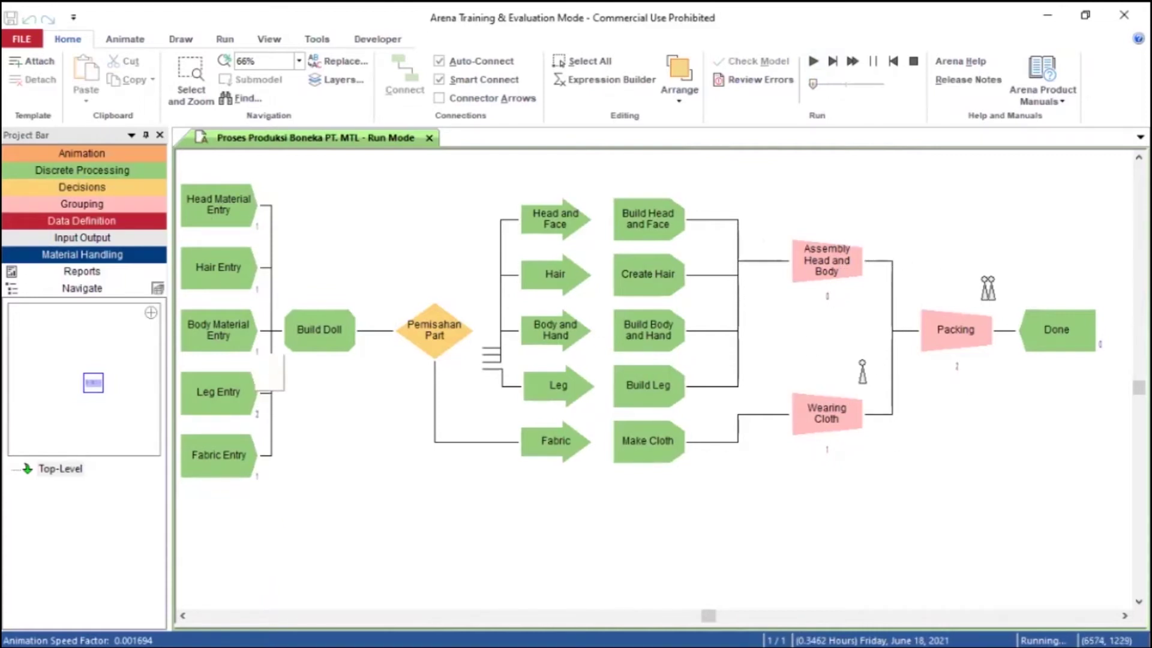
left_click(911, 62)
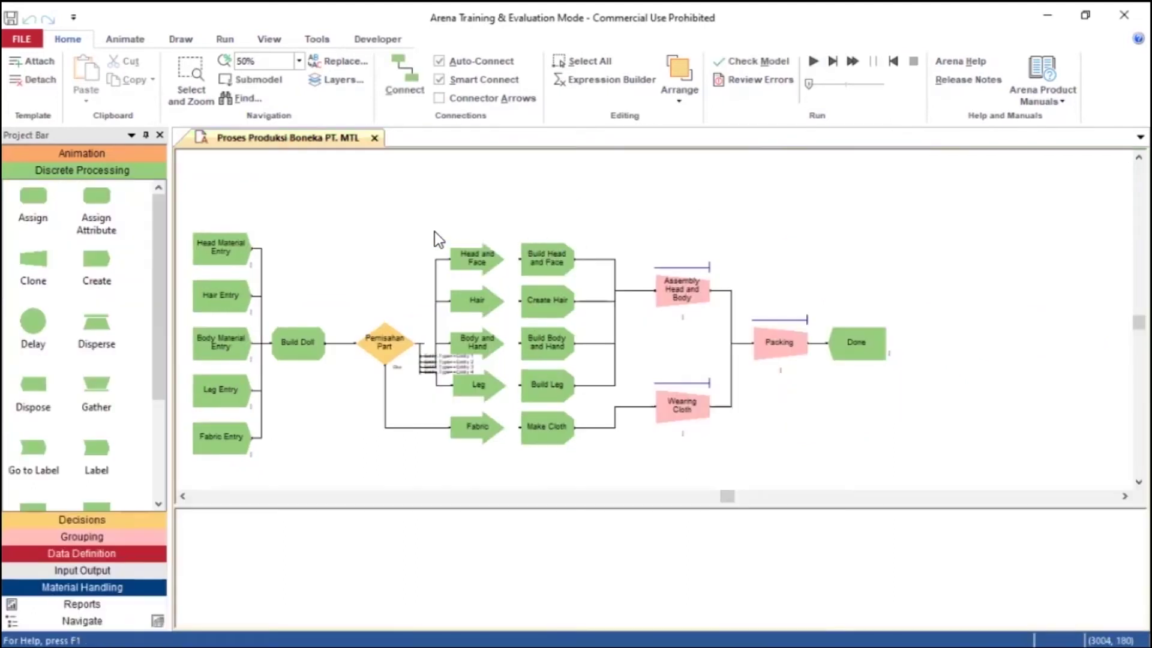
Delete the Hair Entry and Leg Entry modules and move Head Material Entry and Fabric Entry closer to Body Material Entry.
left_click(243, 299)
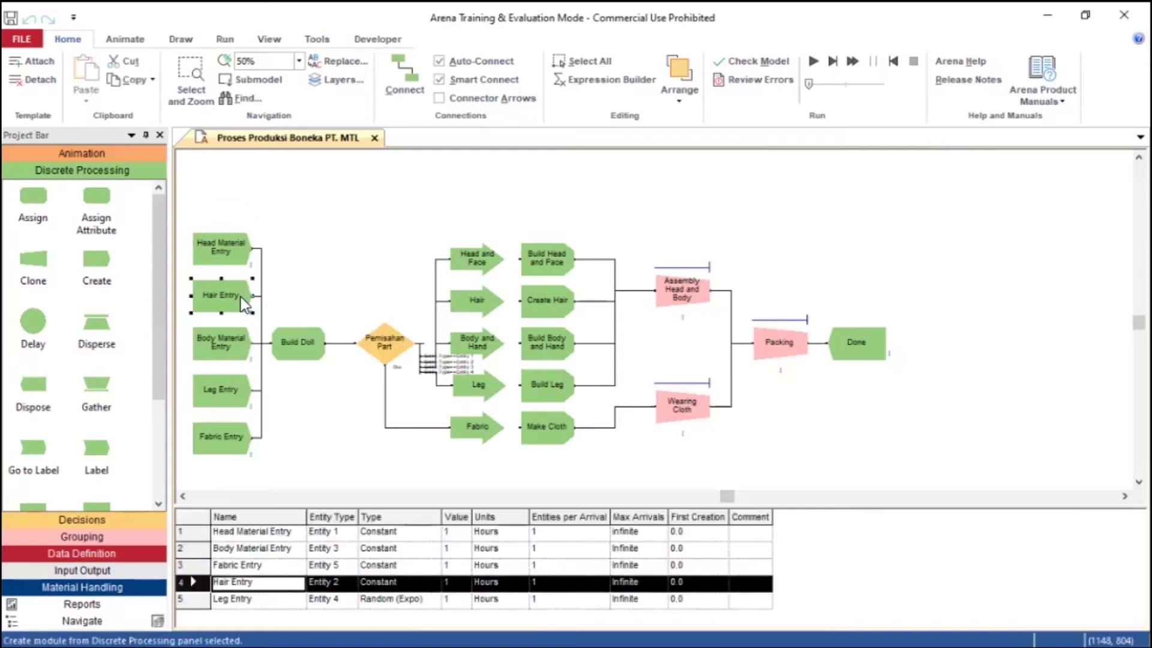
key("Delete")
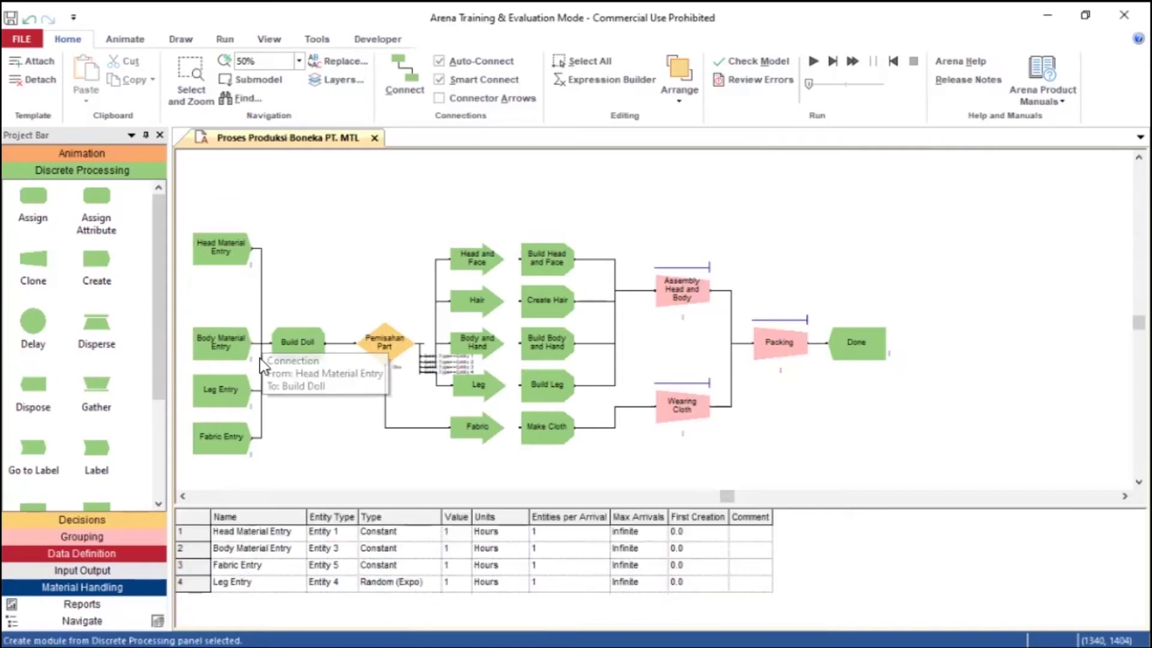
left_click(233, 393)
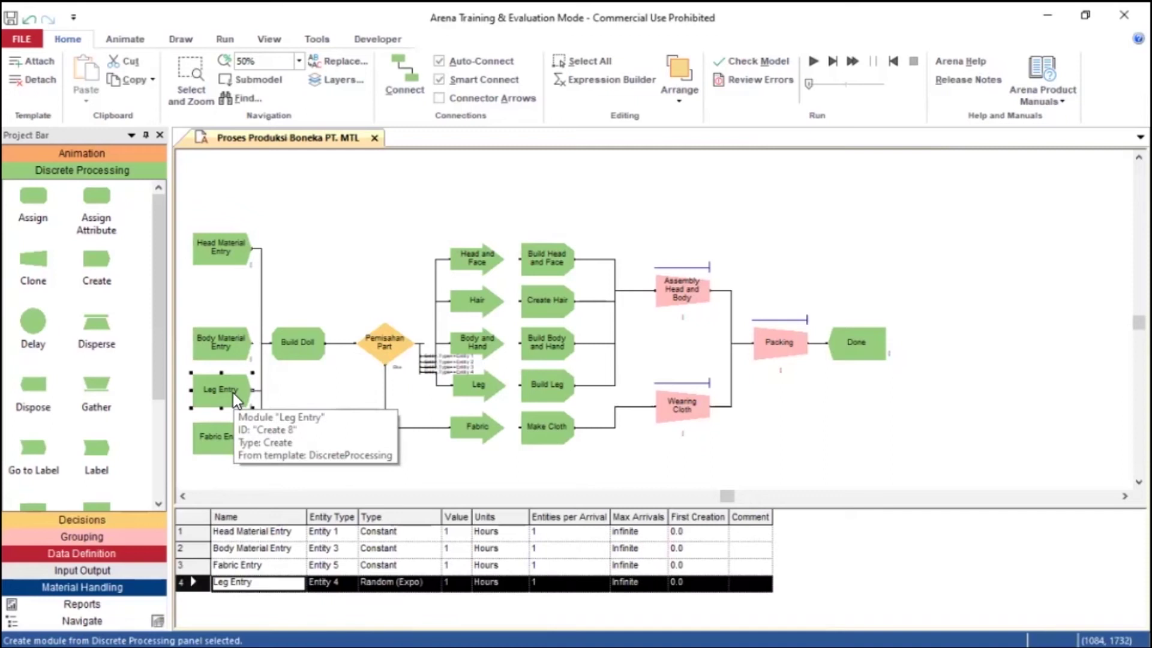
key("Delete")
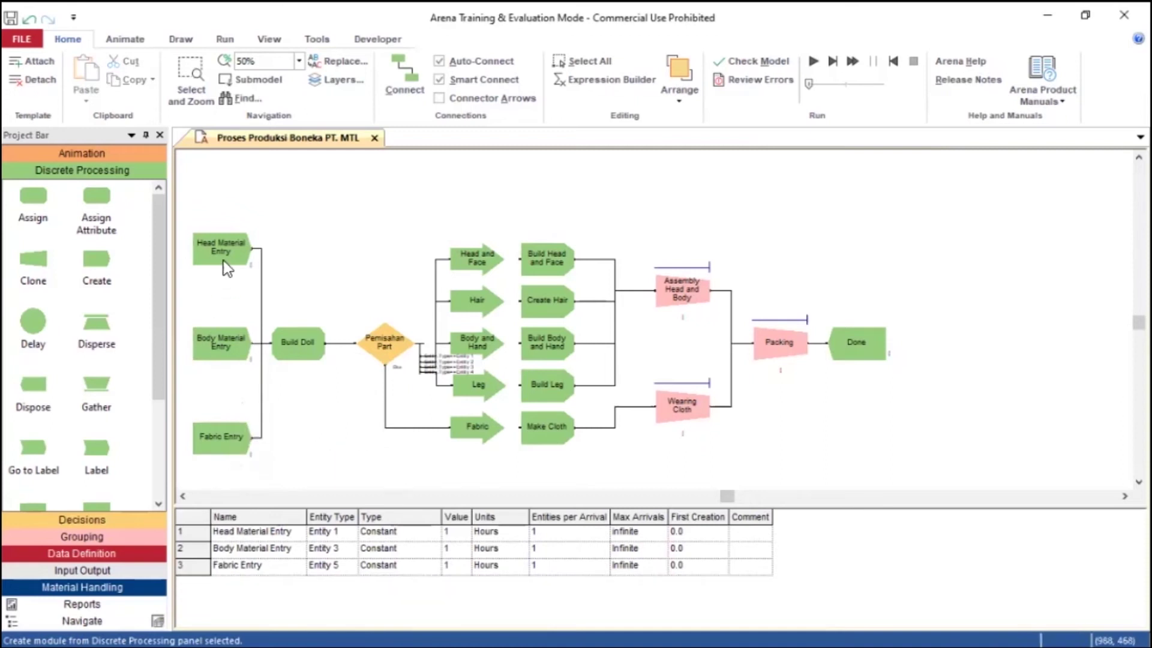
left_click_drag(221, 255, 226, 294)
left_click_drag(229, 435, 229, 411)
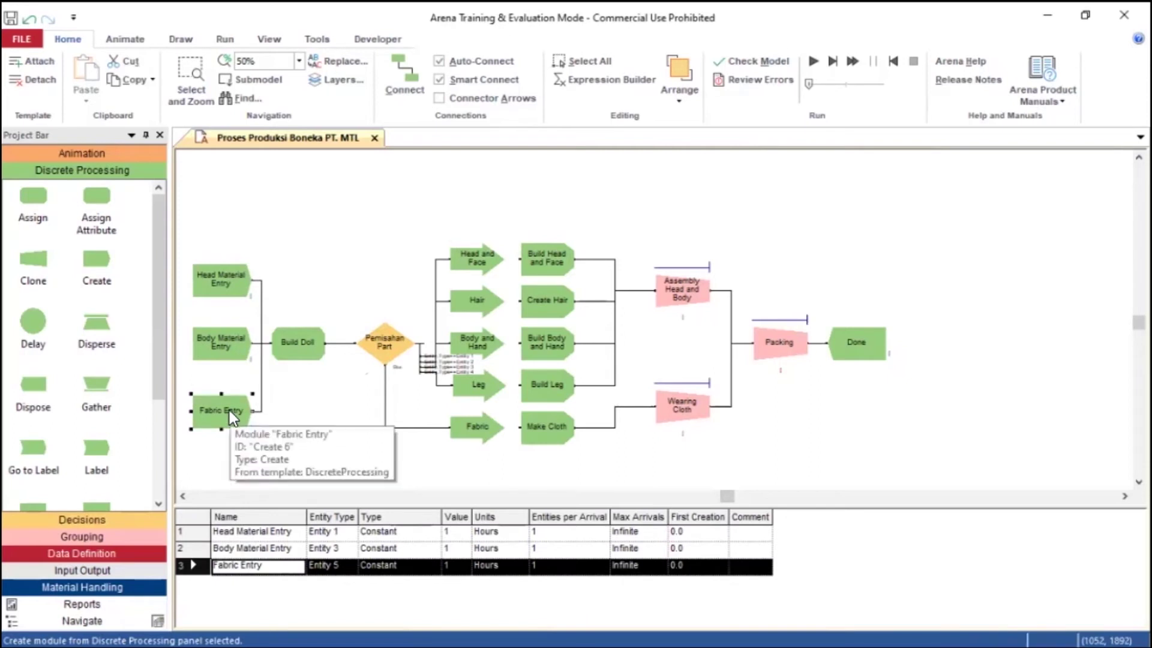
Set the entity type of Body Material Entry to Entity 2 and of Fabric Entry to Entity 3.
left_click(227, 339)
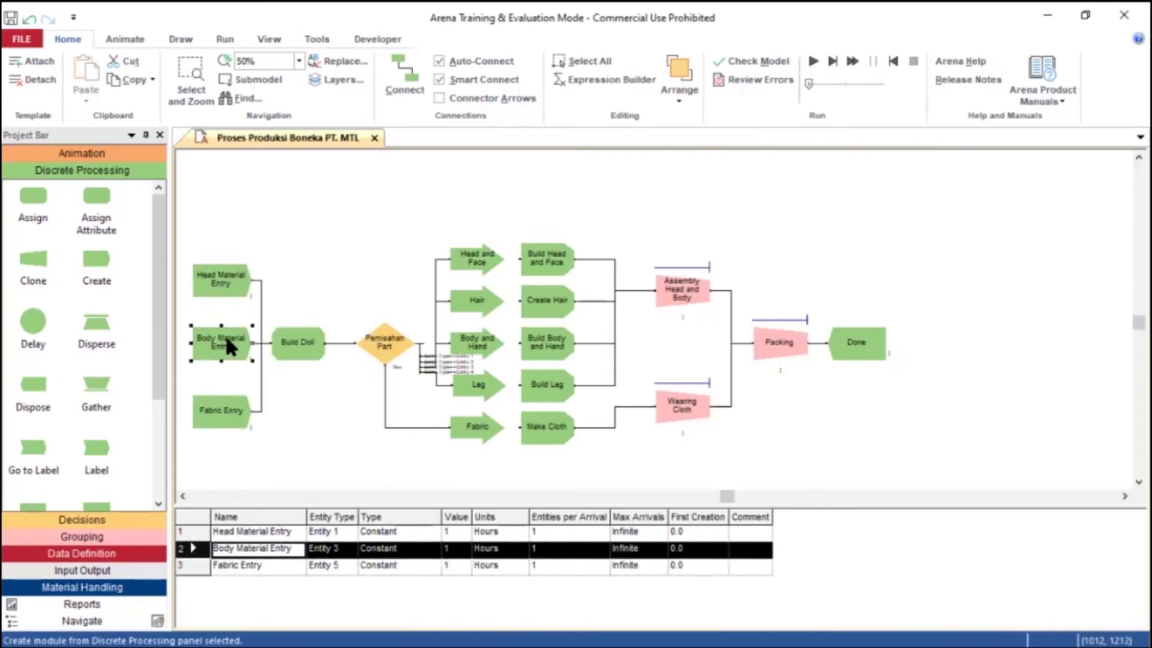
left_click(327, 548)
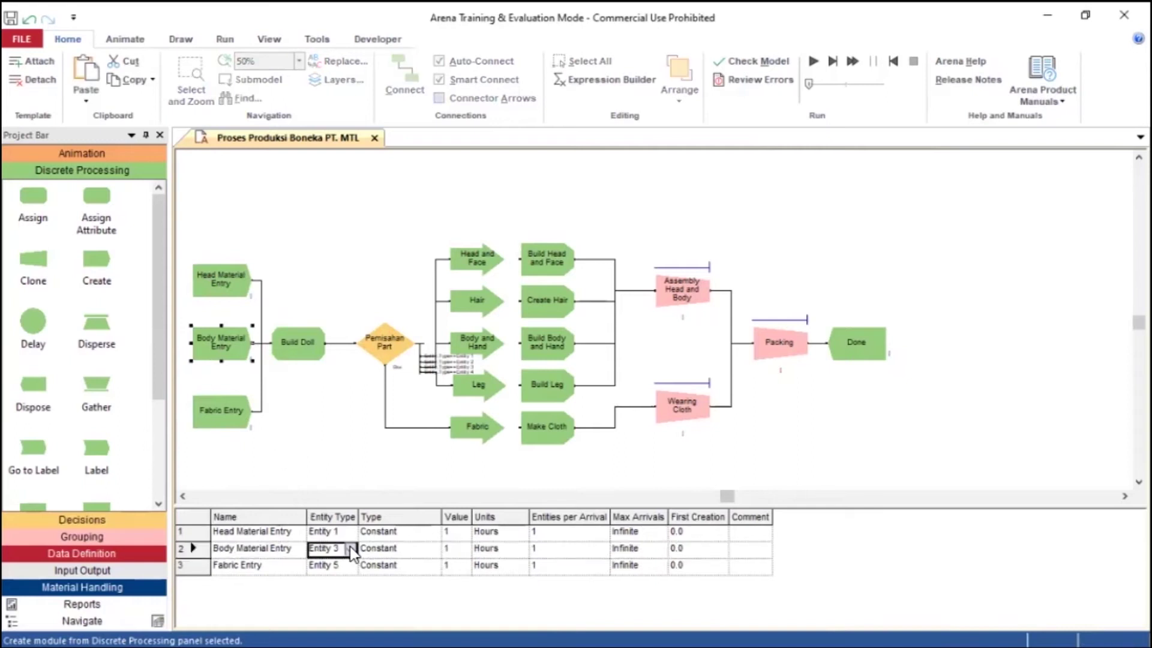
left_click(351, 547)
left_click(339, 575)
left_click(330, 563)
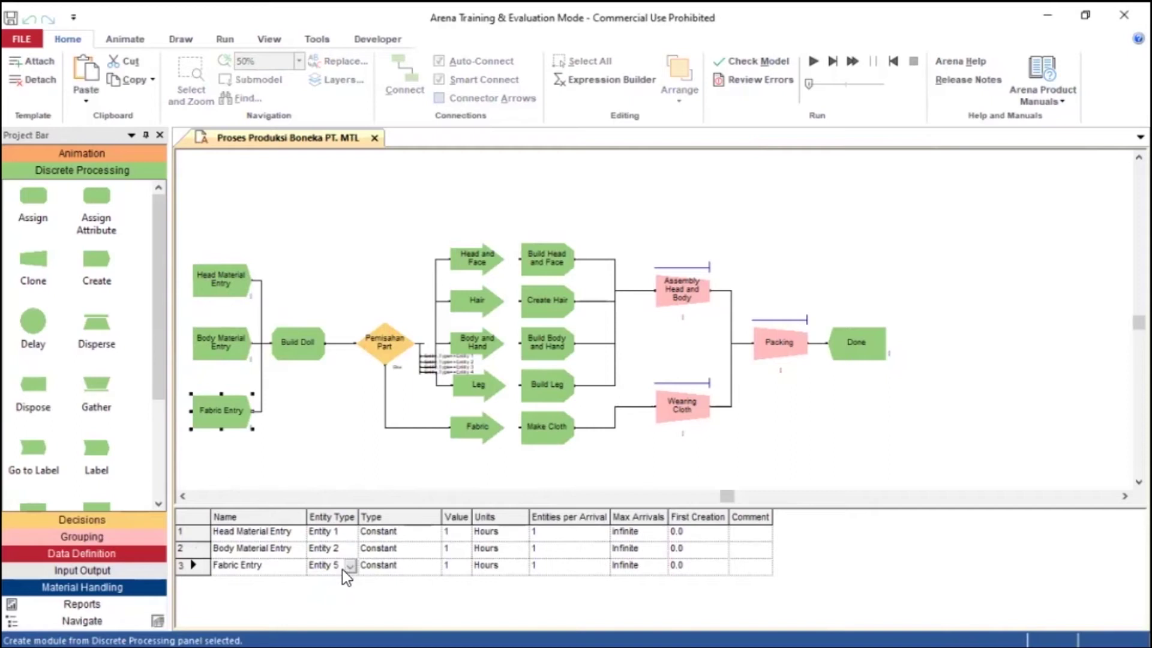
left_click(348, 563)
left_click(351, 565)
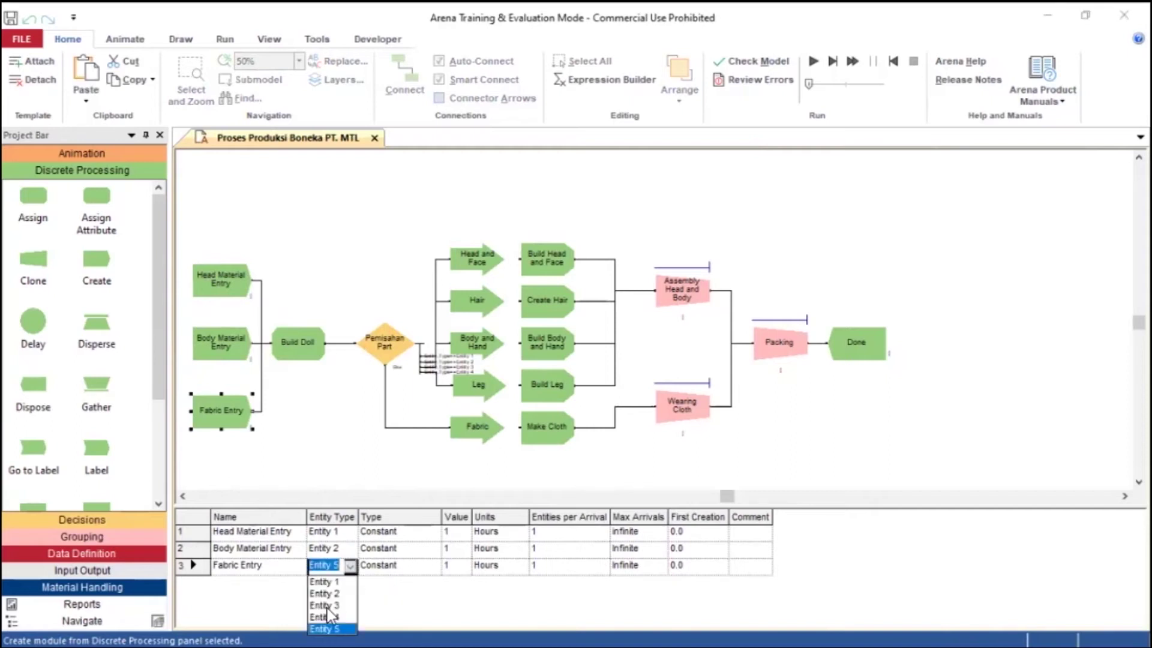
left_click(327, 605)
left_click(344, 433)
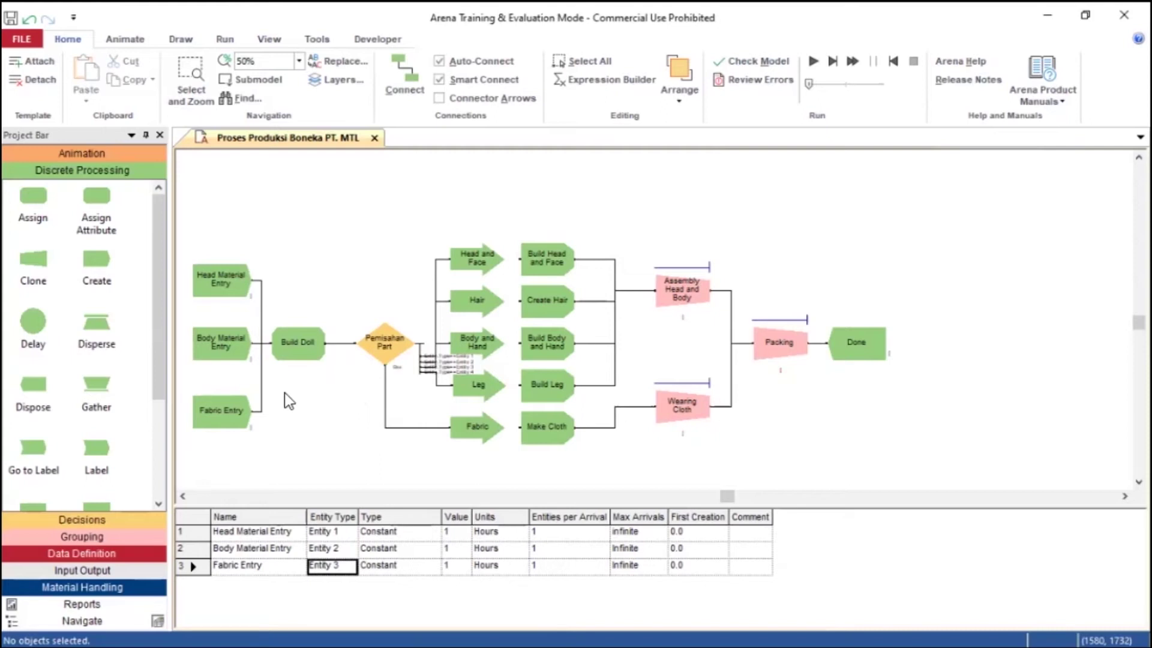
Delete the Entity 3 and Entity 4 conditions from the Pemisahan Part Decide module.
left_click(379, 338)
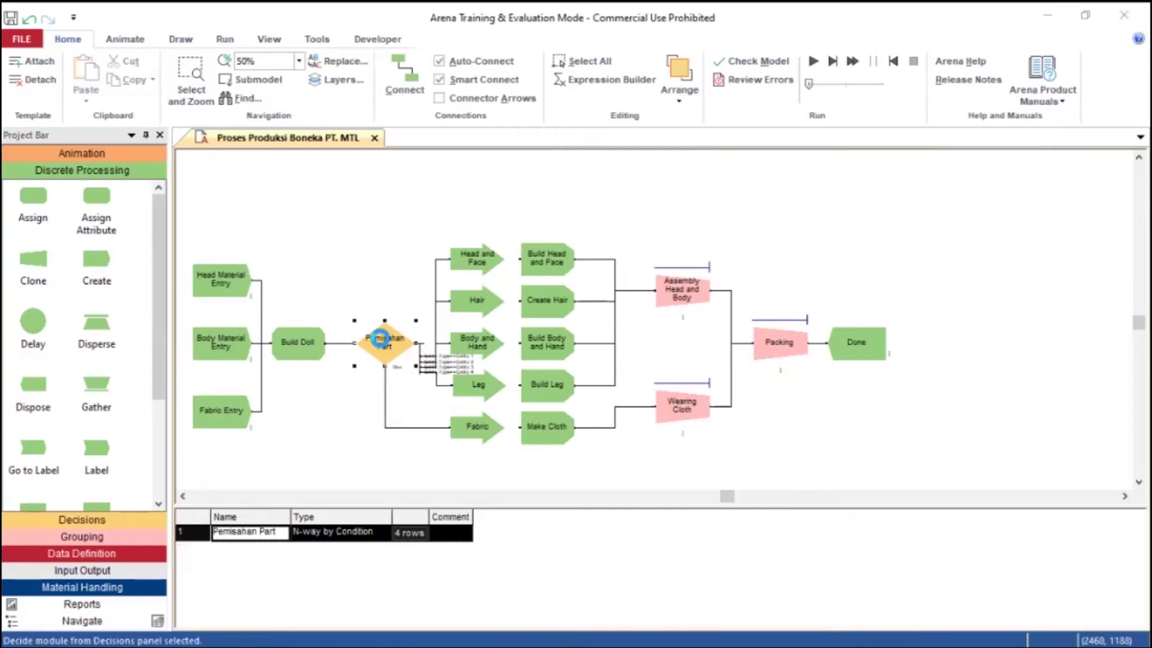
double_click(379, 338)
left_click(479, 310)
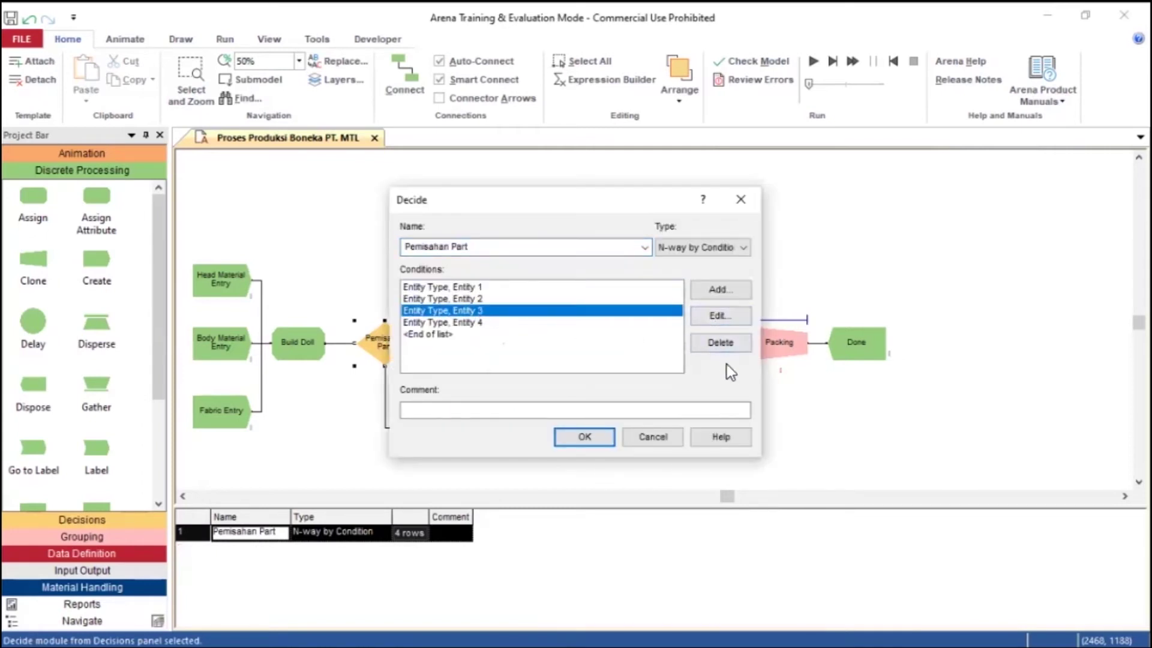
left_click(723, 344)
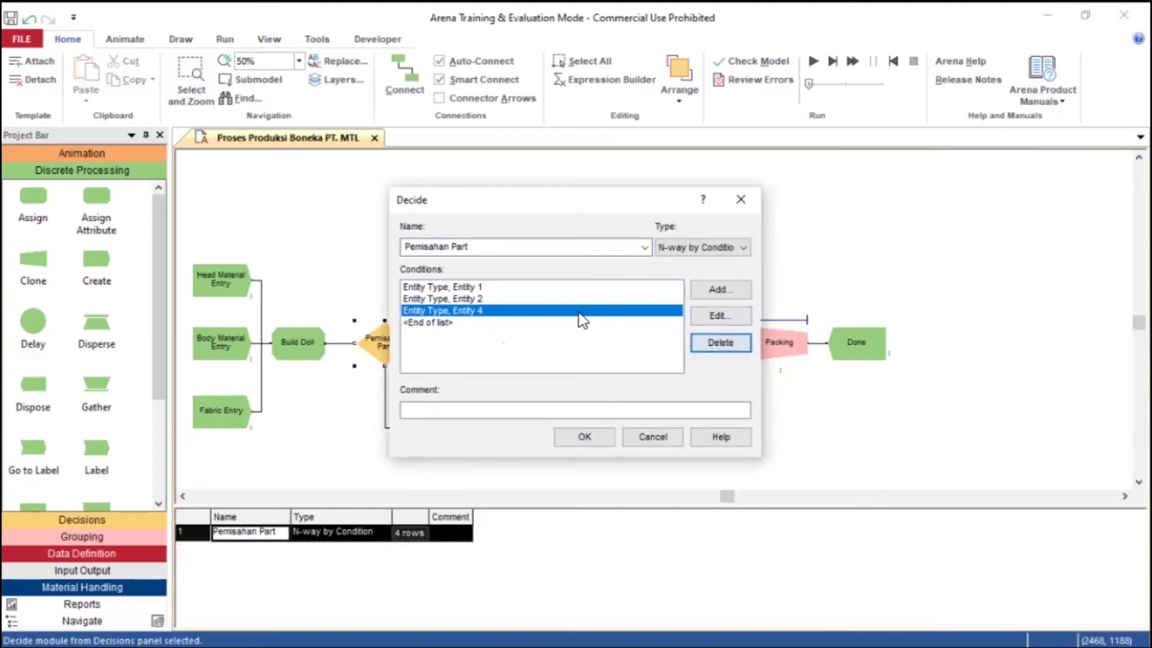
left_click(725, 343)
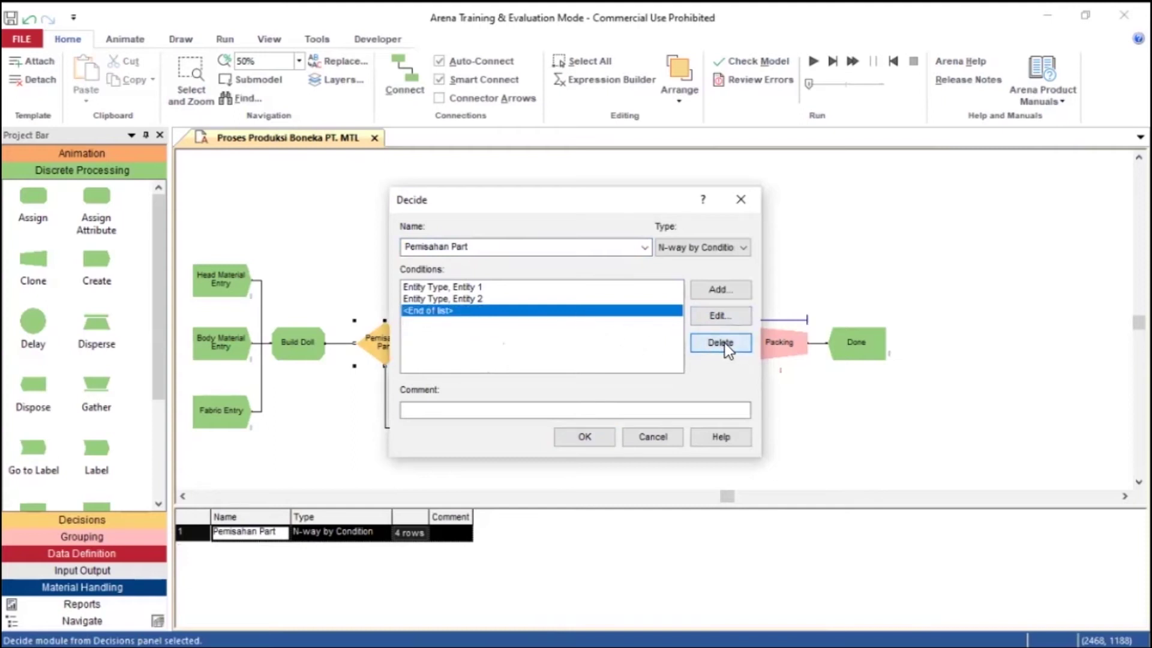
left_click(582, 428)
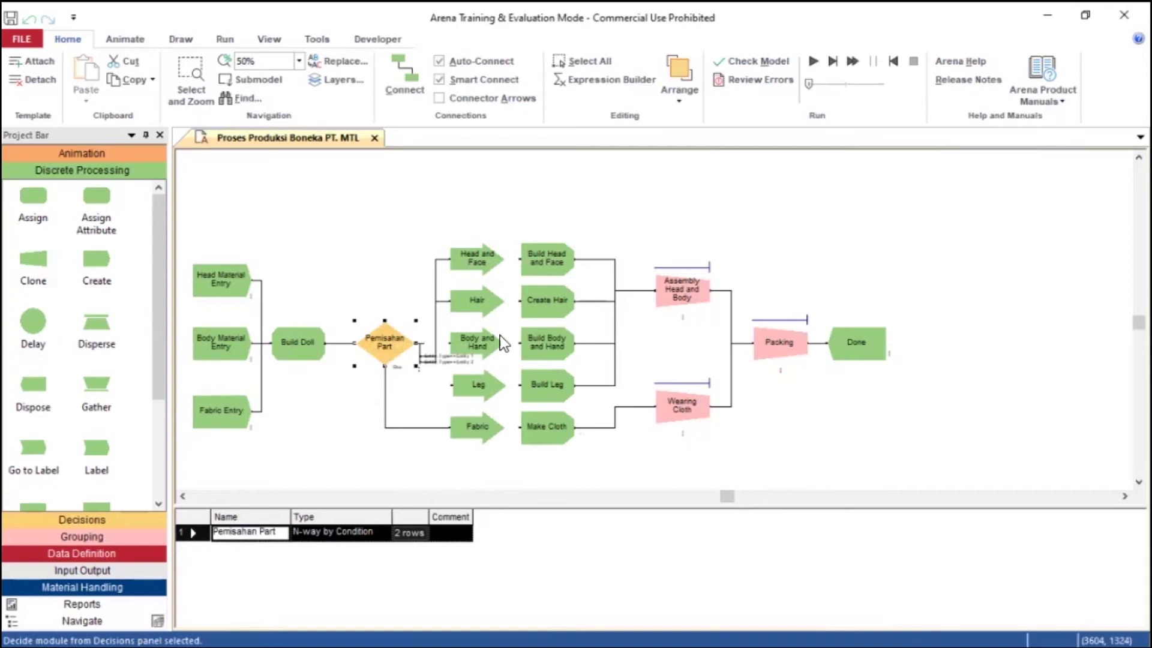
Delete the Hair and Leg Route modules from the model.
left_click(468, 304)
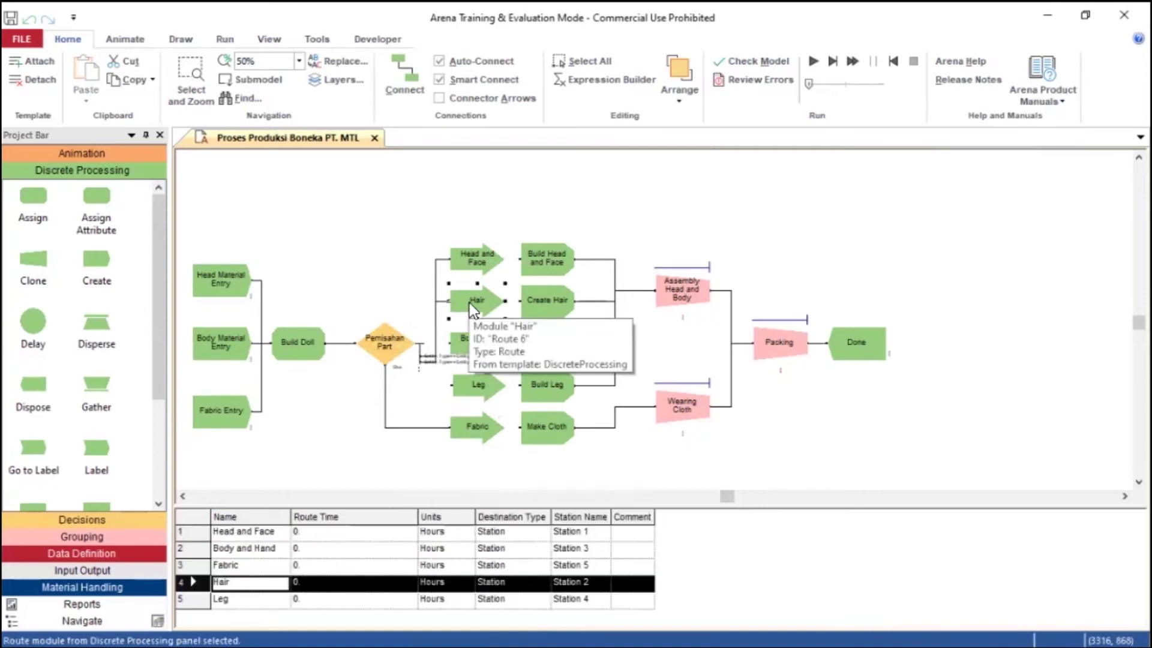
key("Delete")
left_click(479, 386)
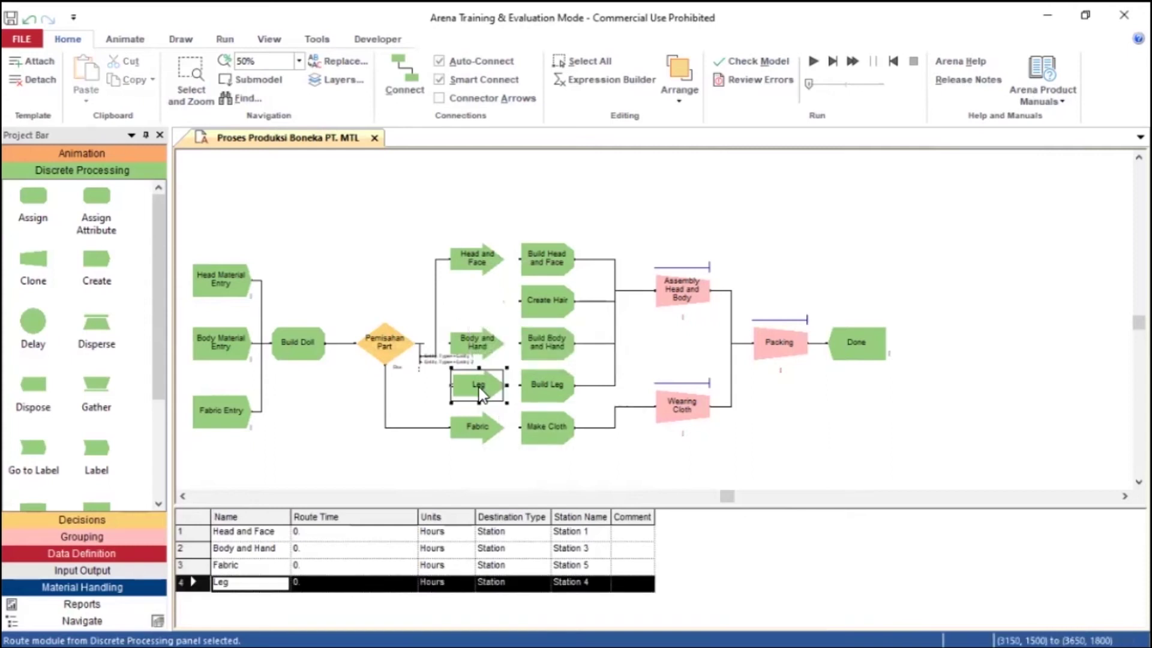
key("Delete")
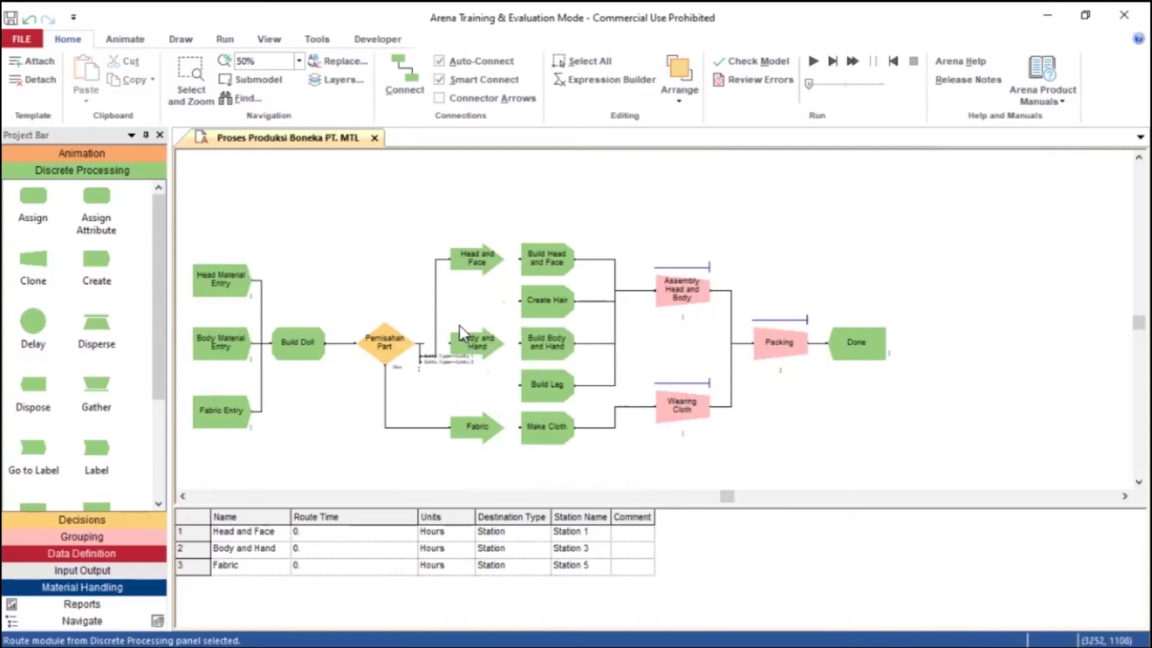
Rename the Head and Face Route module as Head and Hair.
left_click(487, 260)
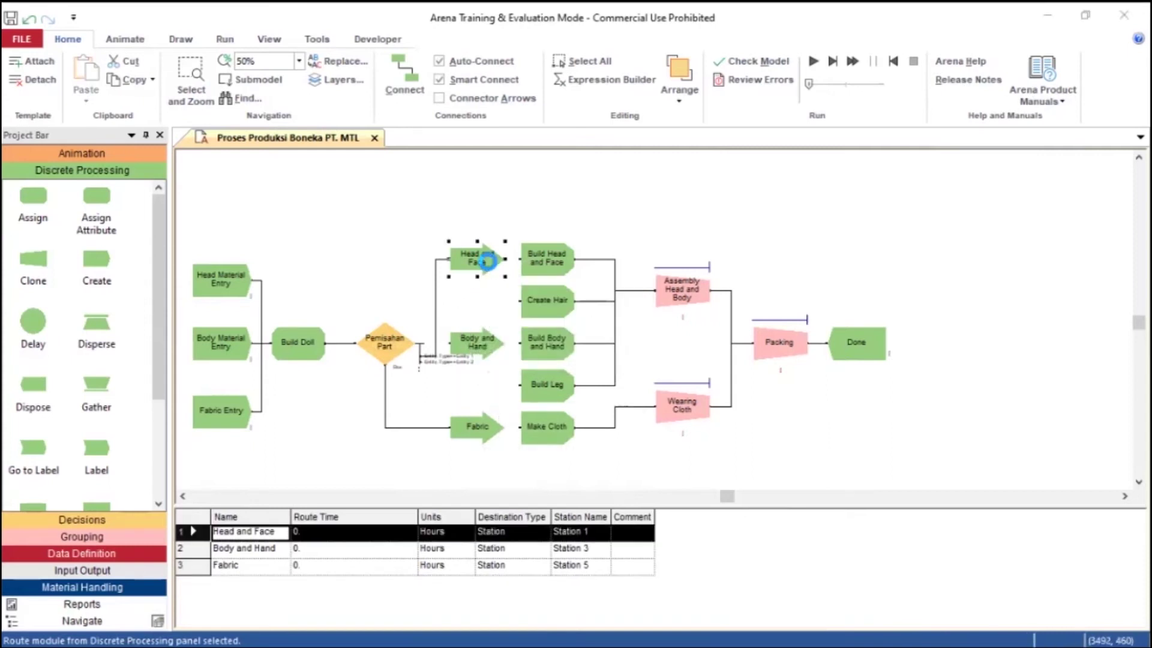
double_click(487, 260)
left_click_drag(517, 264, 497, 264)
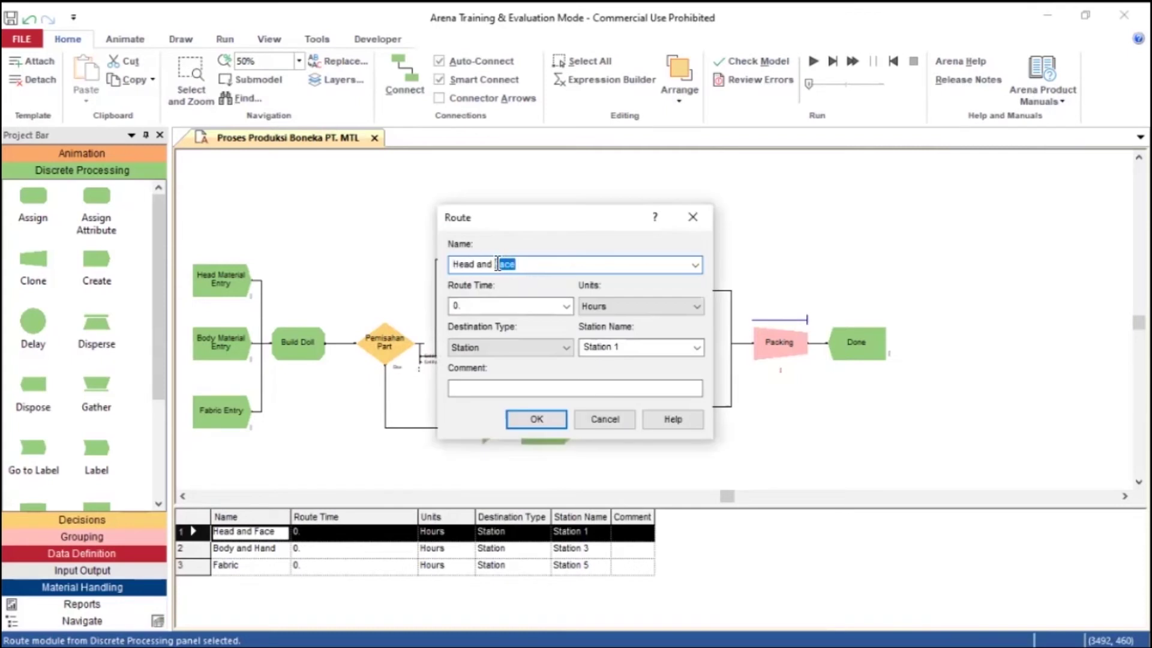
type("Hair")
key("Return")
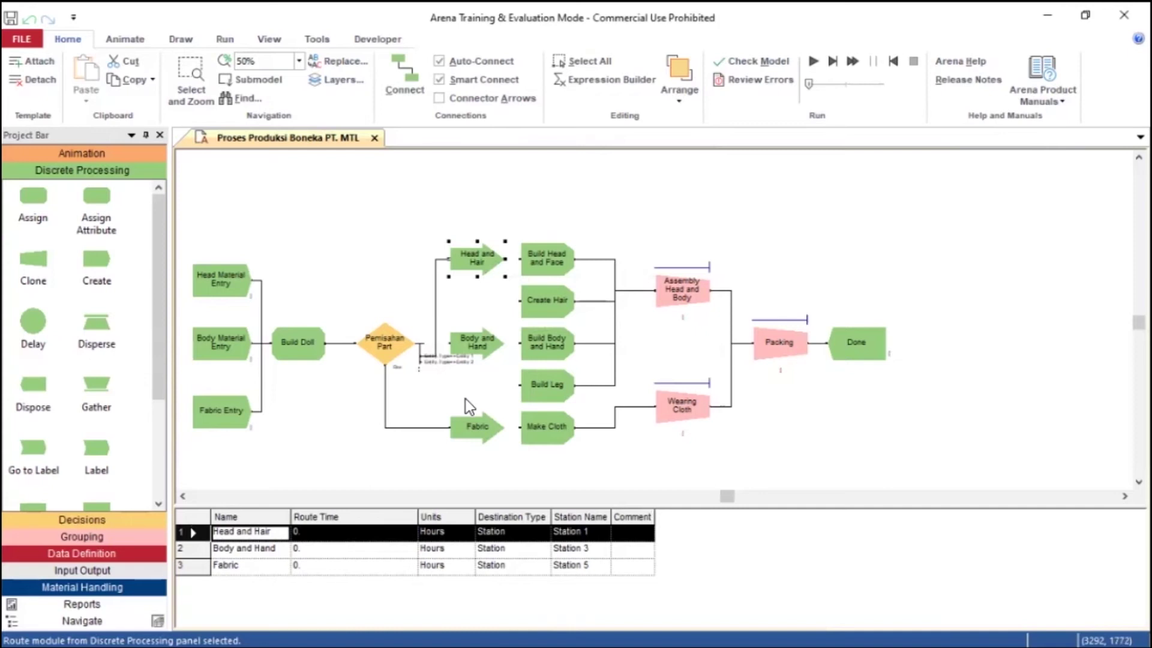
Rename the Body and Hand Route module as Body and connect the Entity 2 exit of Pemisahan Part to it.
double_click(471, 339)
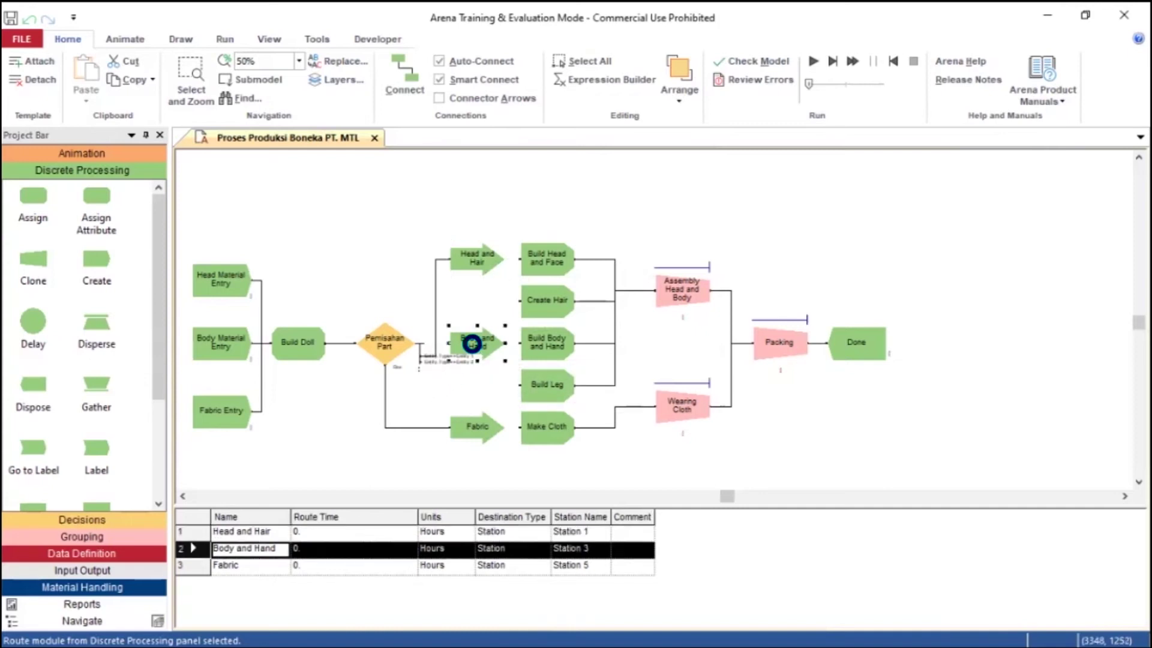
left_click_drag(520, 264, 478, 264)
key("BackSpace")
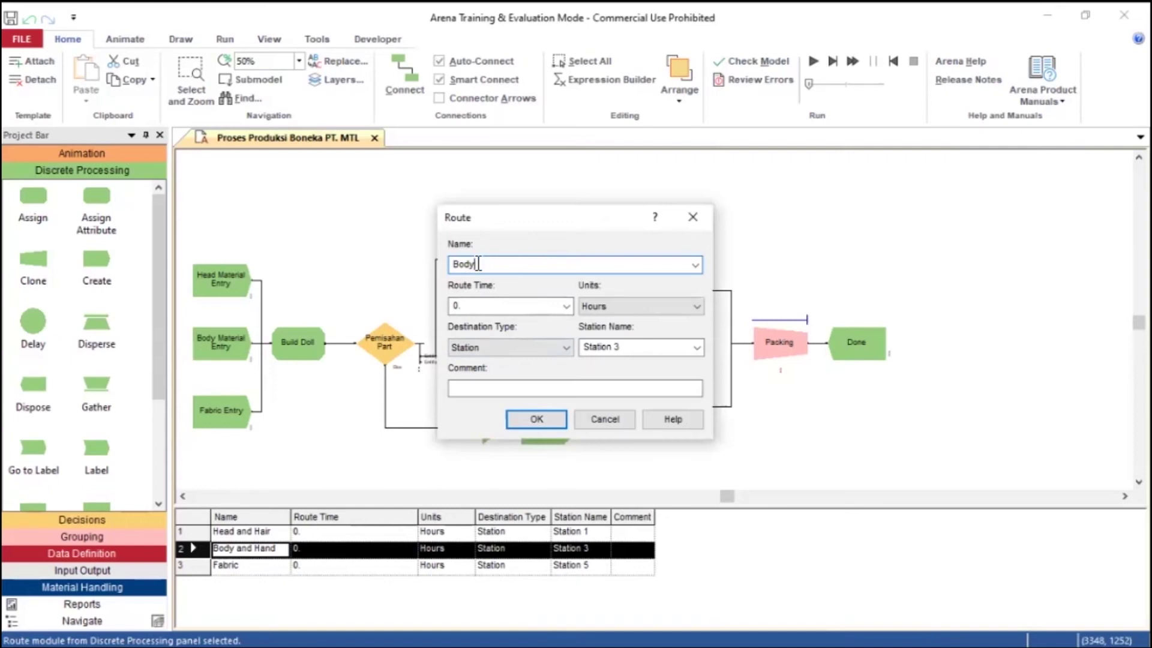
key("Return")
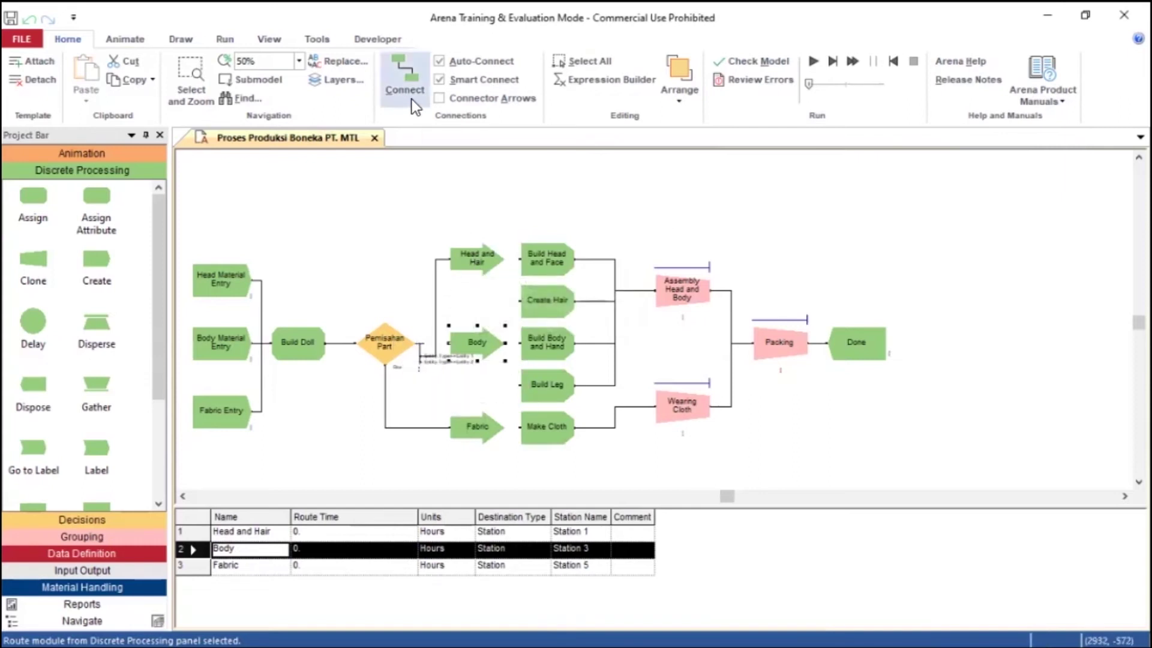
left_click(421, 363)
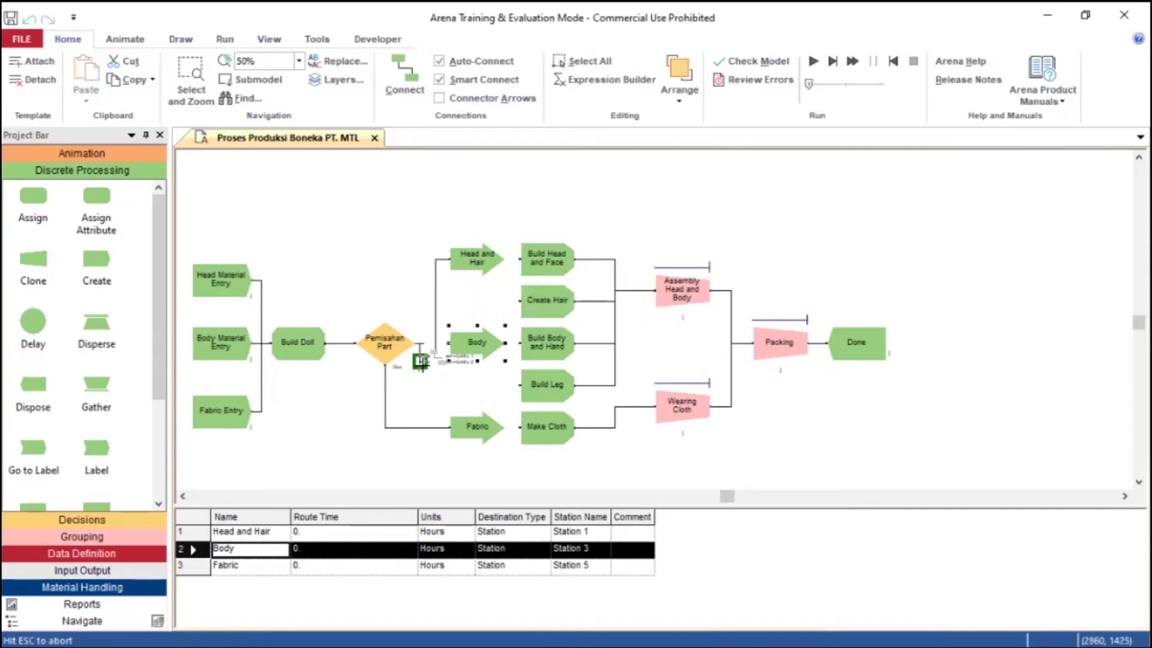
left_click(449, 342)
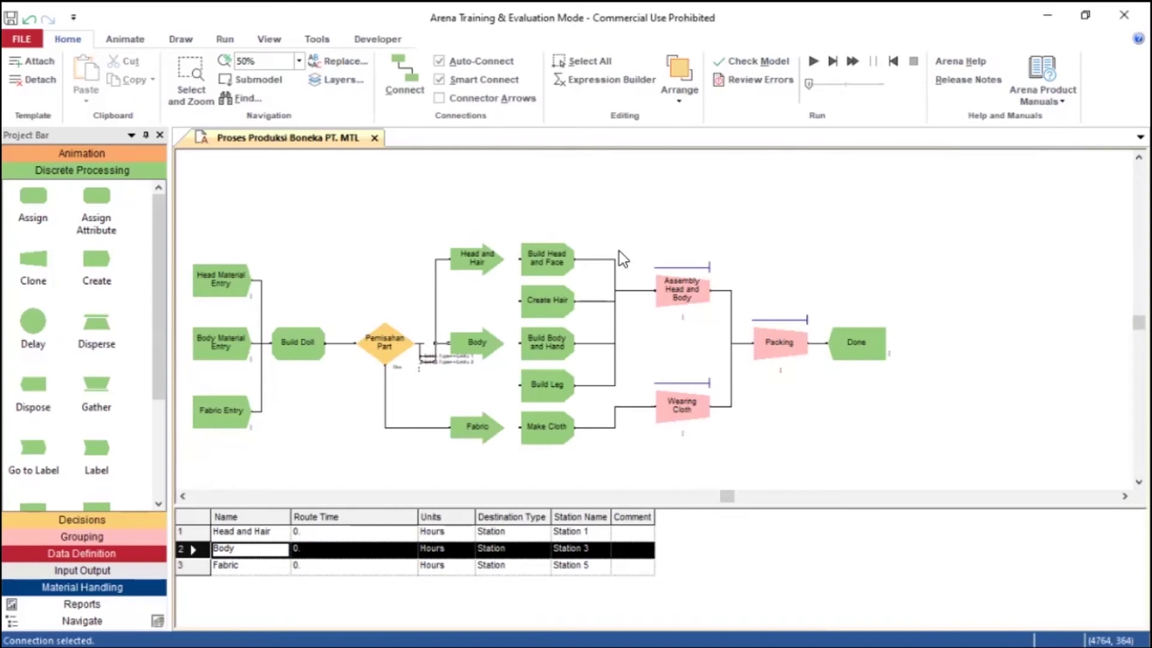
Reroute the output of Build Head and Face into Create Hair and the output of Build Body and Hand into Build Leg.
left_click(594, 259)
left_click(577, 259)
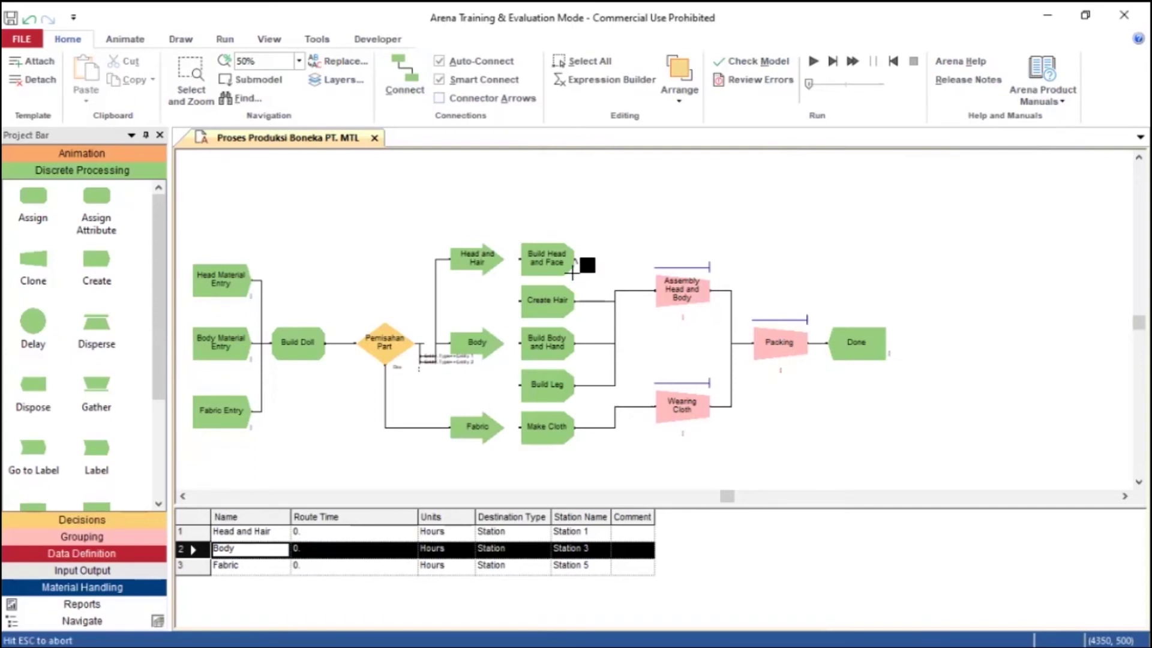
left_click(517, 301)
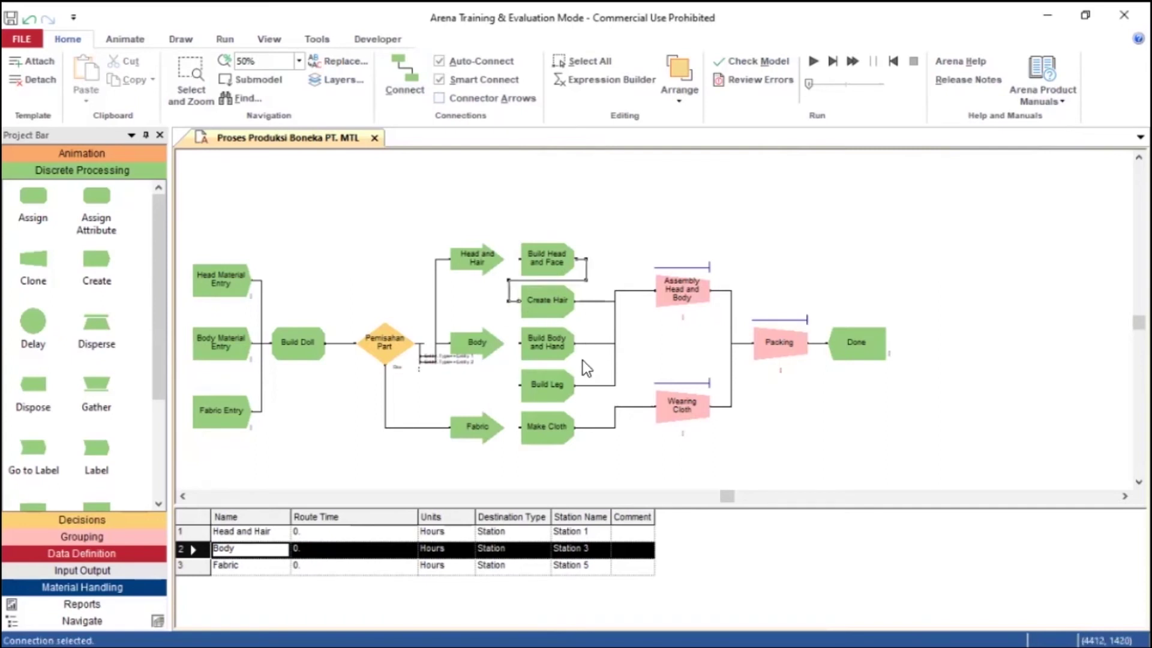
left_click(582, 343)
left_click(574, 344)
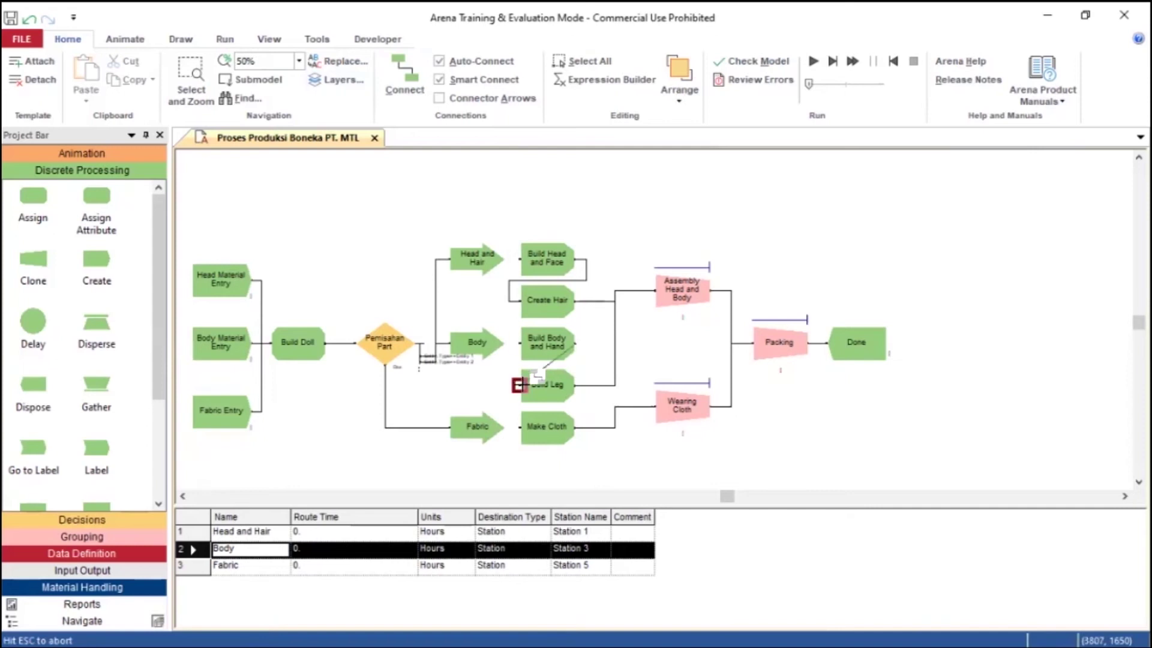
left_click(519, 385)
Insert a Hold module on the connection after Create Hair and a Signal module on the connection after Build Leg.
left_click(82, 519)
left_click(96, 213)
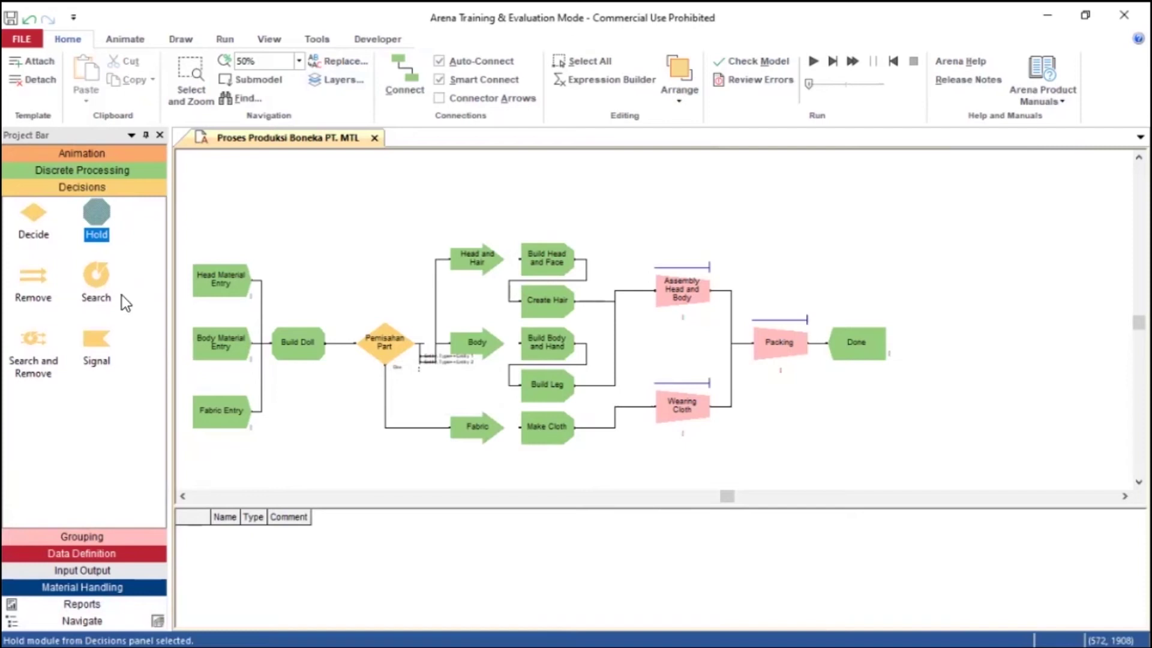
left_click(609, 281)
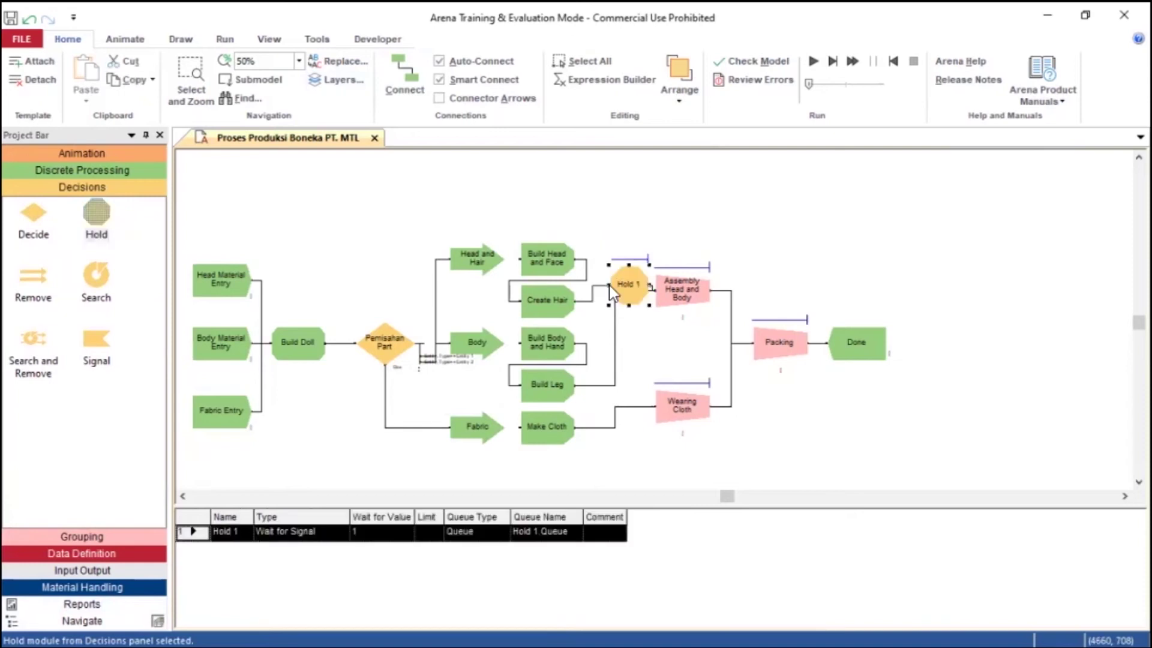
left_click(638, 361)
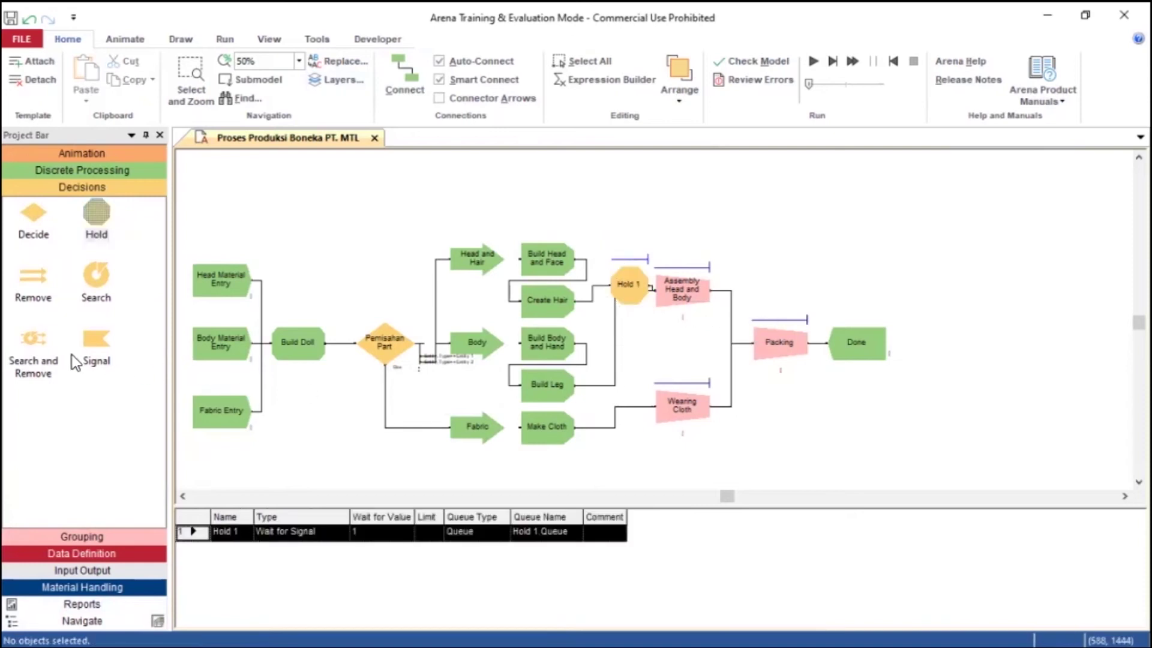
left_click(89, 345)
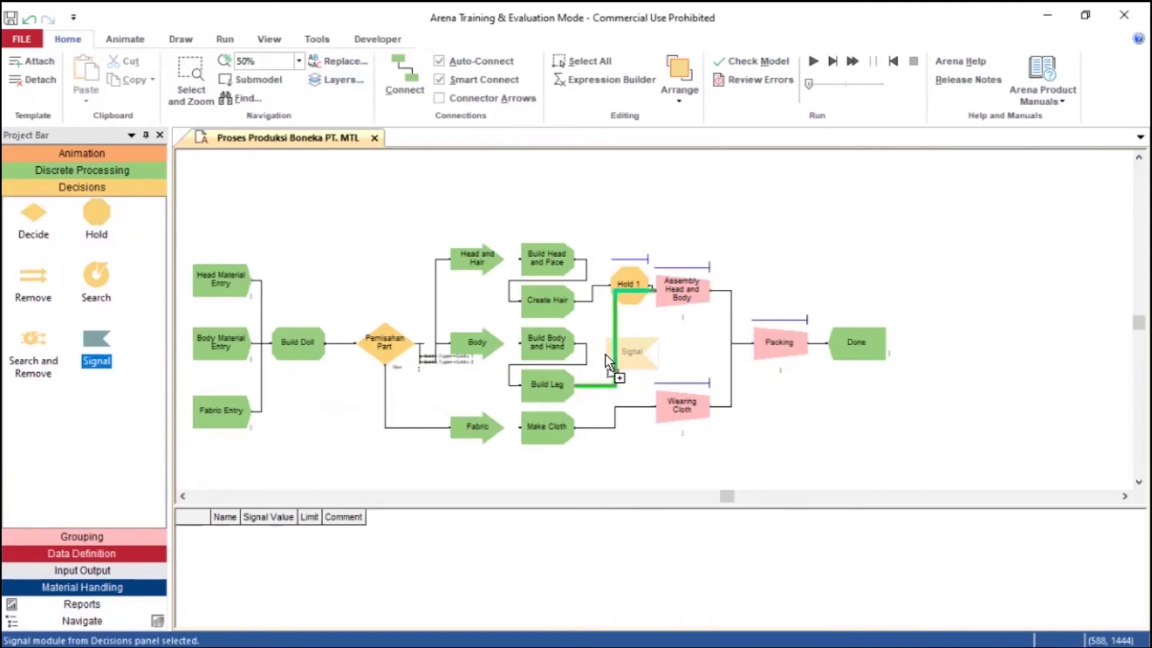
left_click(606, 355)
Move Assembly Head and Body, Wearing Cloth, Packing and Done together slightly away from the new Hold and Signal modules.
left_click(659, 234)
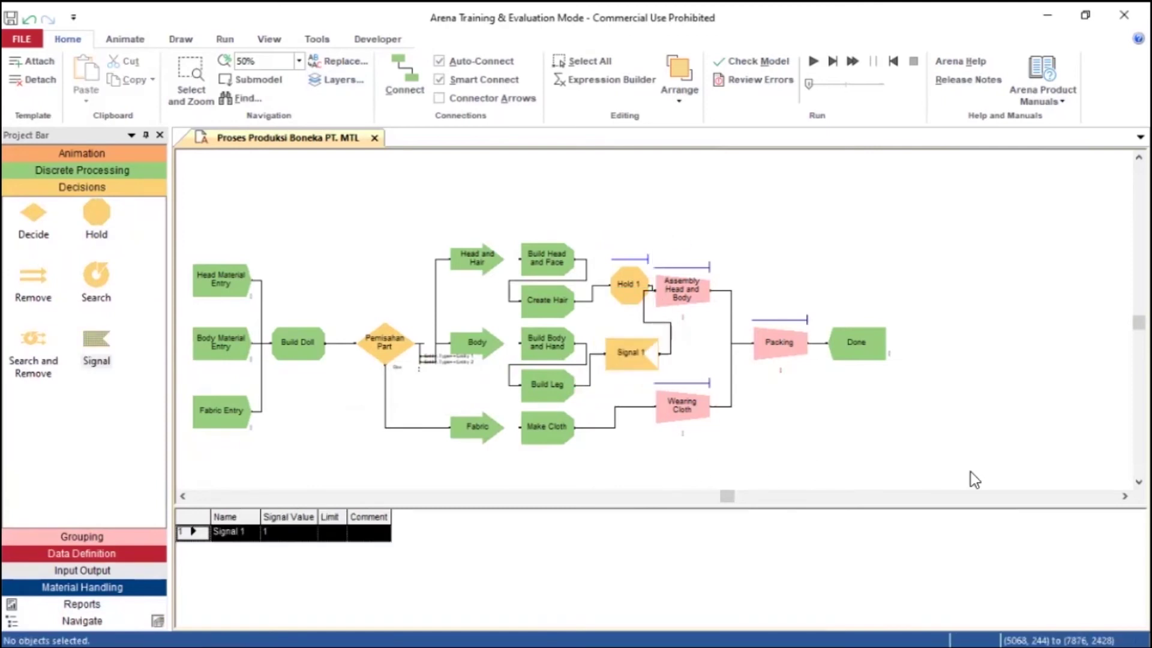
left_click_drag(969, 478, 651, 237)
left_click_drag(686, 313, 711, 283)
left_click(872, 256)
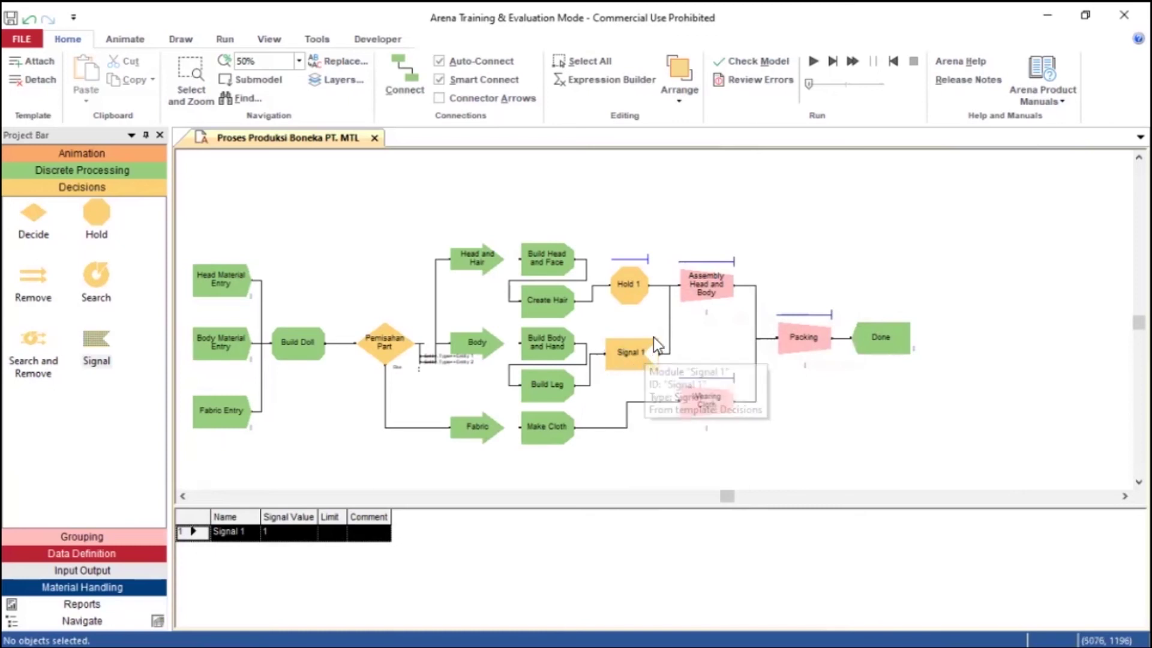
Rename the Hold module as Assembly and the Signal module as Signal Assembly.
double_click(624, 284)
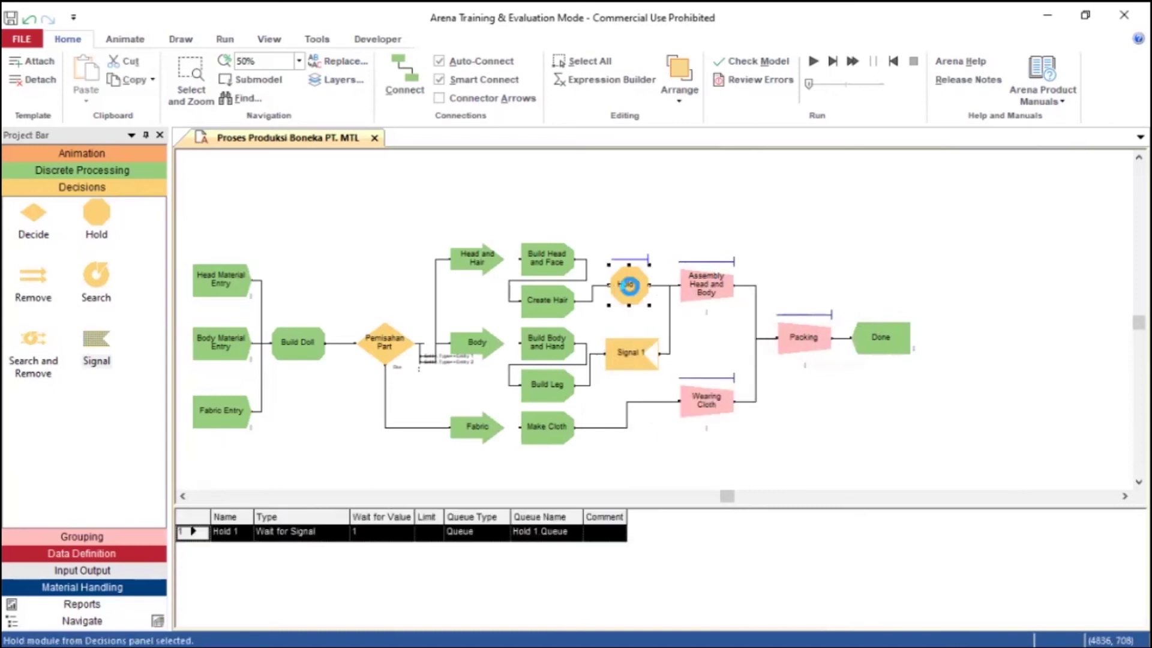
type("Assembly")
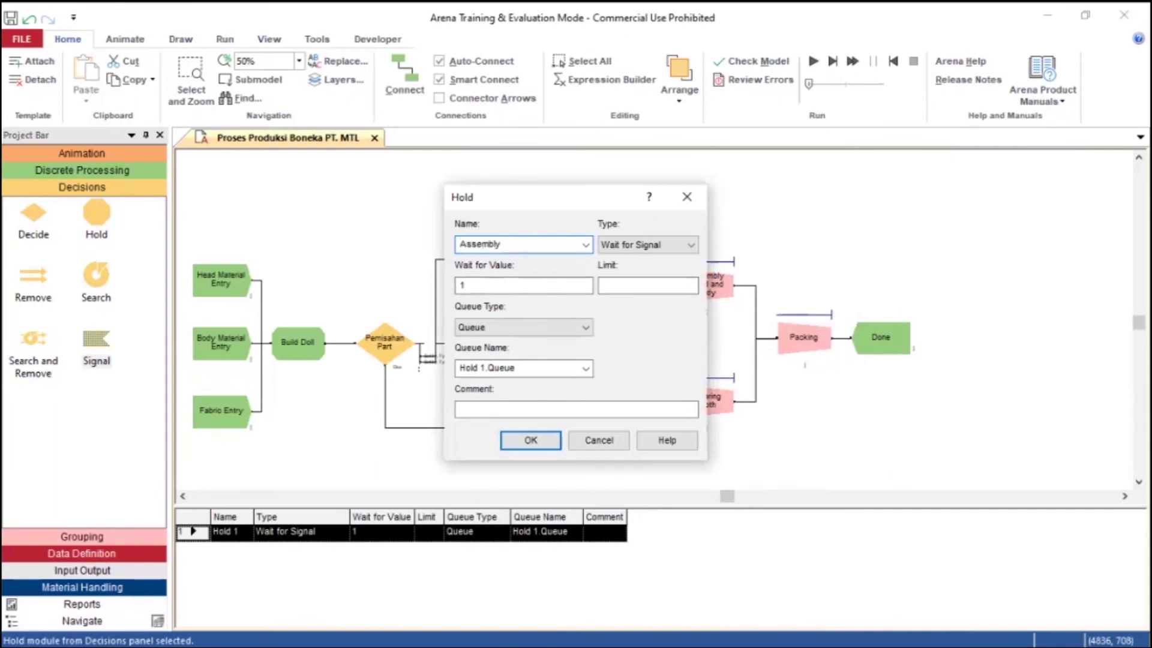
key("Return")
double_click(643, 345)
left_click(542, 286)
key("BackSpace")
type("Assembly")
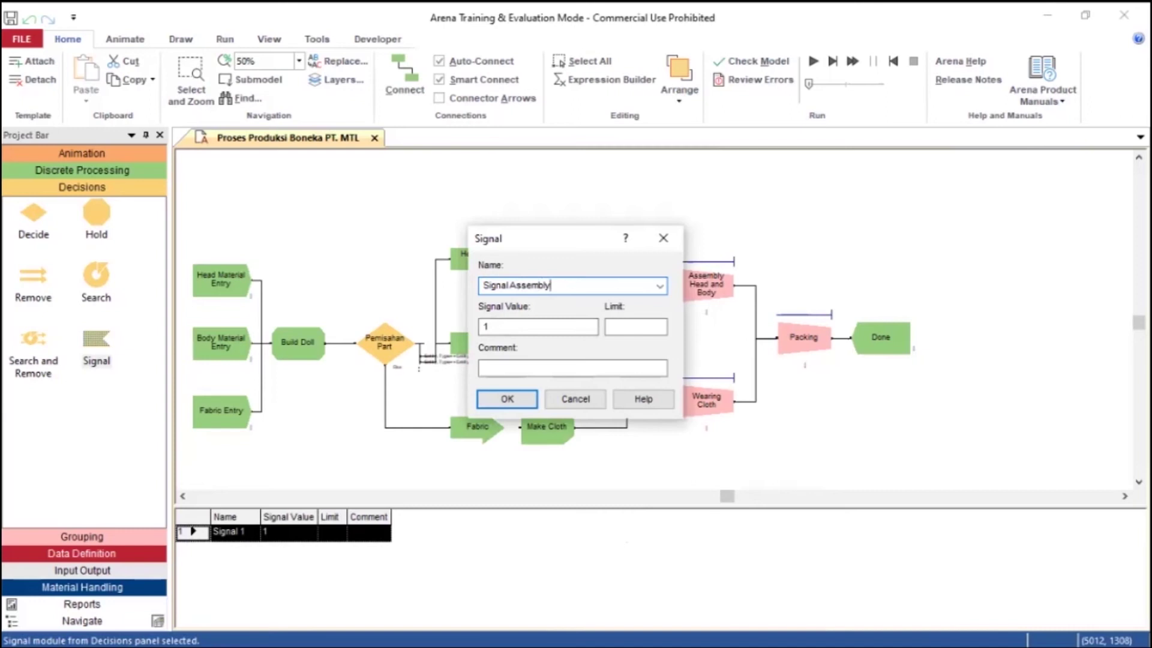
key("Return")
left_click(778, 271)
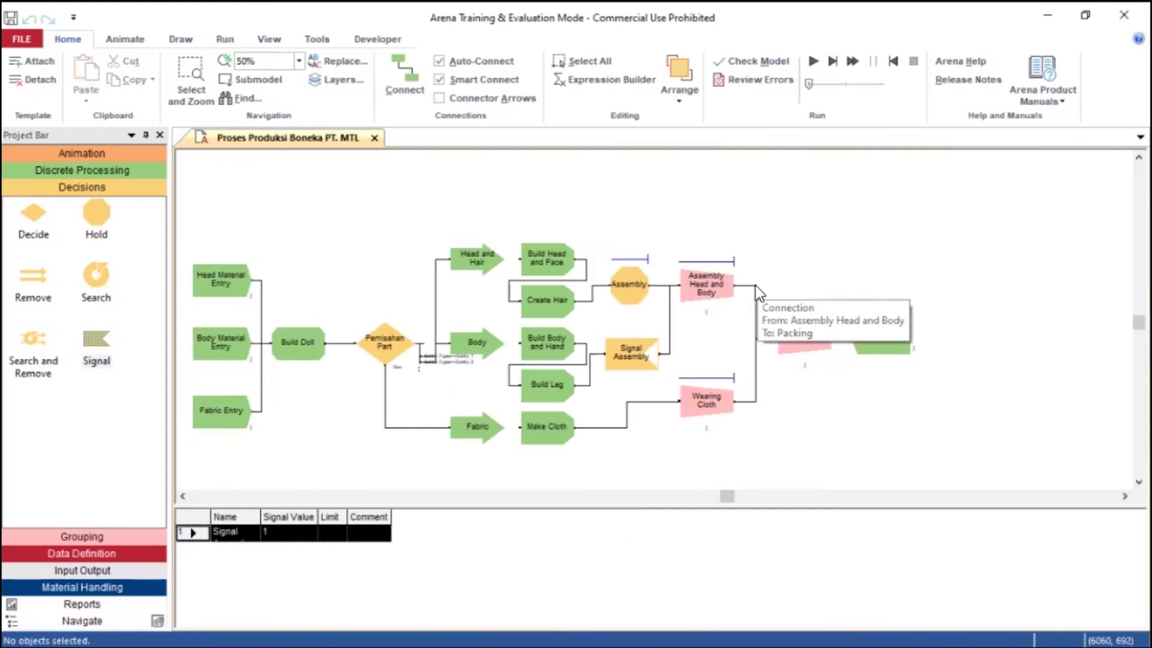
Replace the connection from Assembly Head and Body to Packing with one leading into Wearing Cloth.
left_click(753, 286)
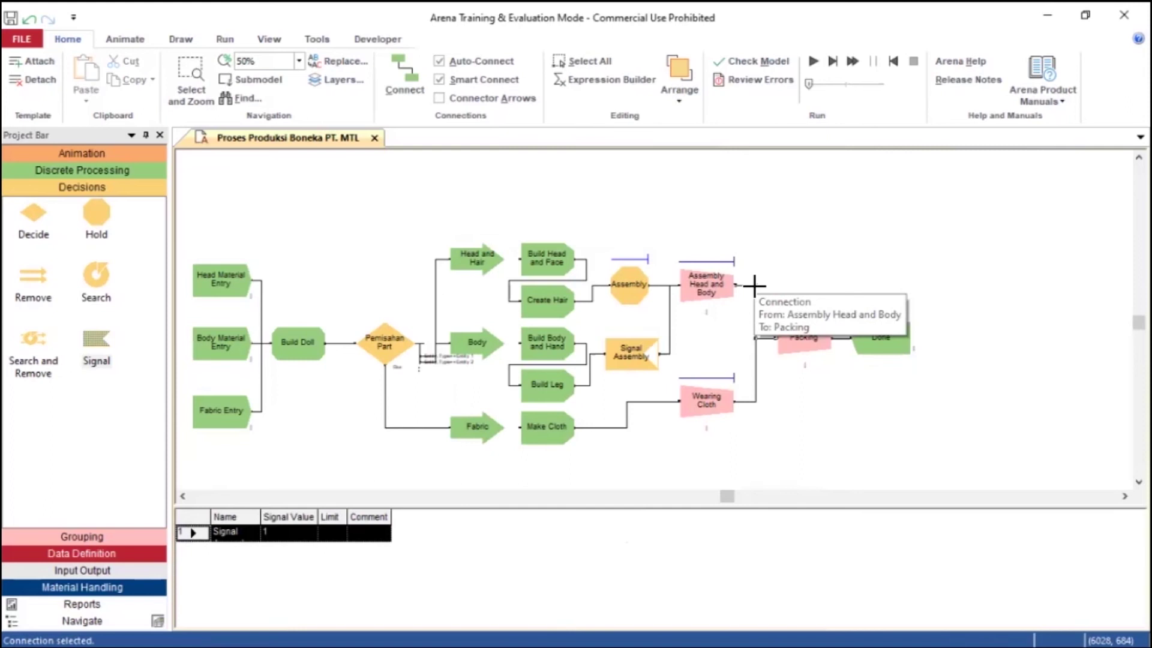
left_click(408, 77)
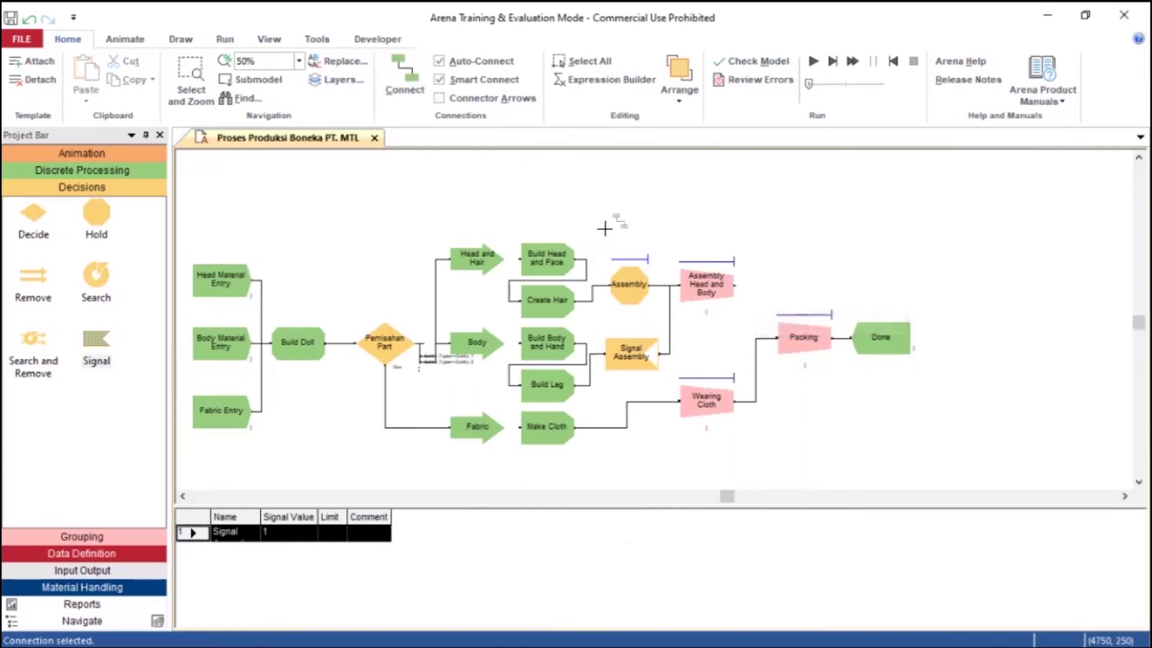
left_click(734, 285)
left_click(679, 400)
key("ctrl+z")
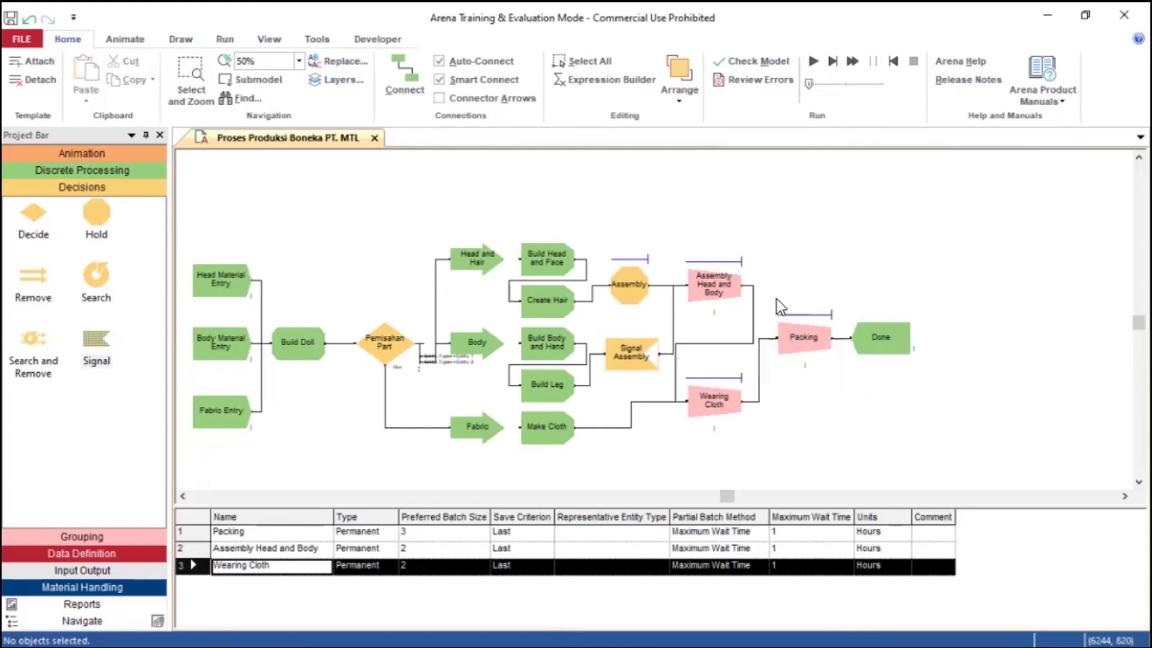
Move Packing and Done farther from Wearing Cloth and insert a Decide module on the connection before Packing.
left_click_drag(767, 274, 975, 394)
left_click_drag(816, 340, 873, 339)
left_click(865, 405)
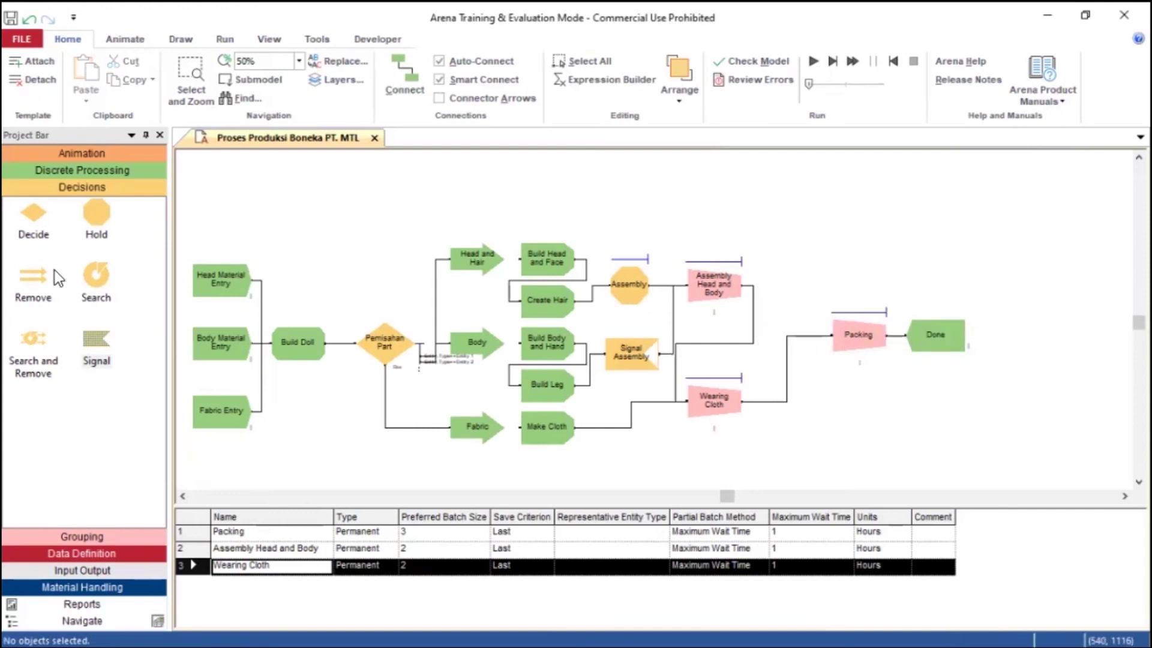
left_click_drag(25, 213, 766, 330)
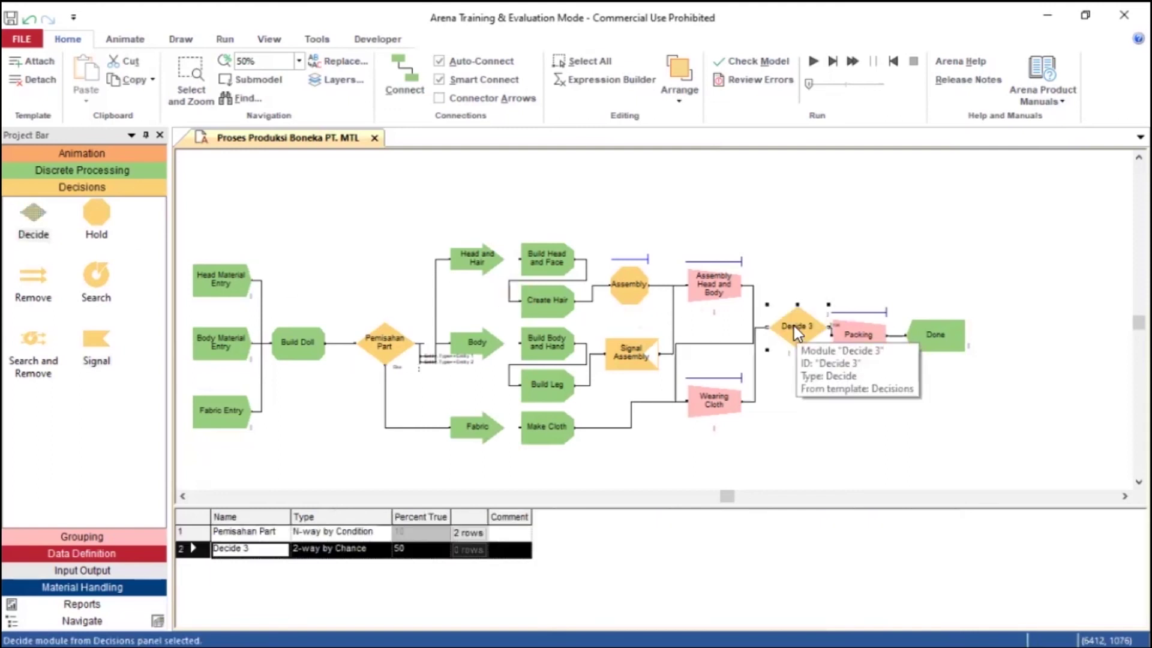
left_click(794, 328)
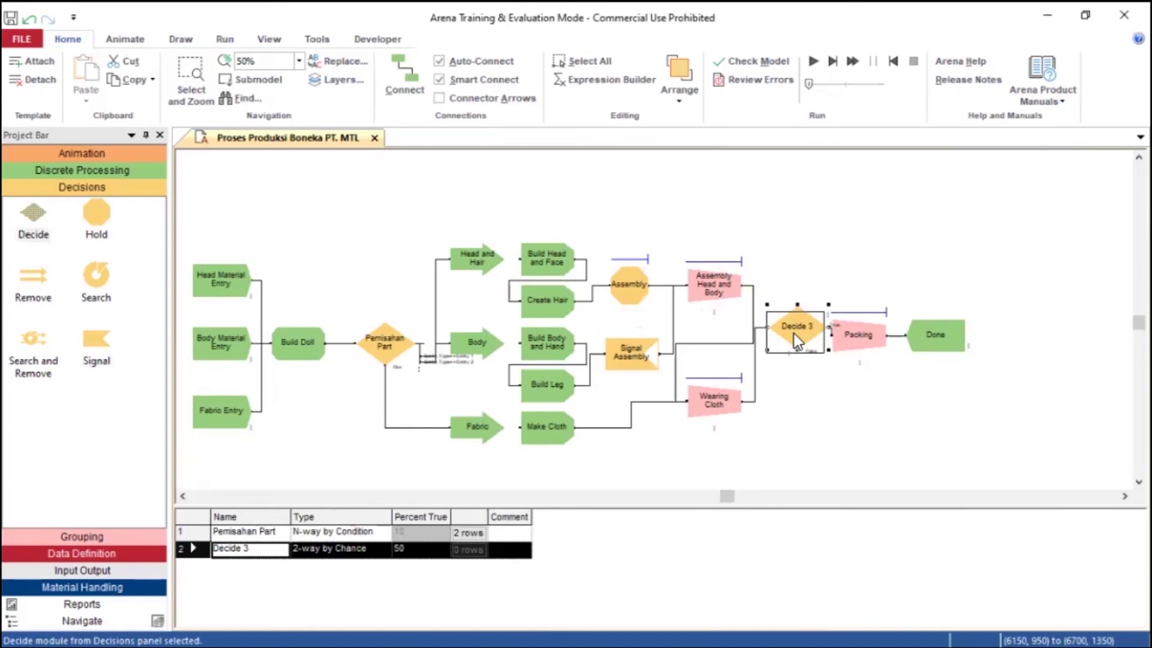
left_click_drag(793, 340, 811, 336)
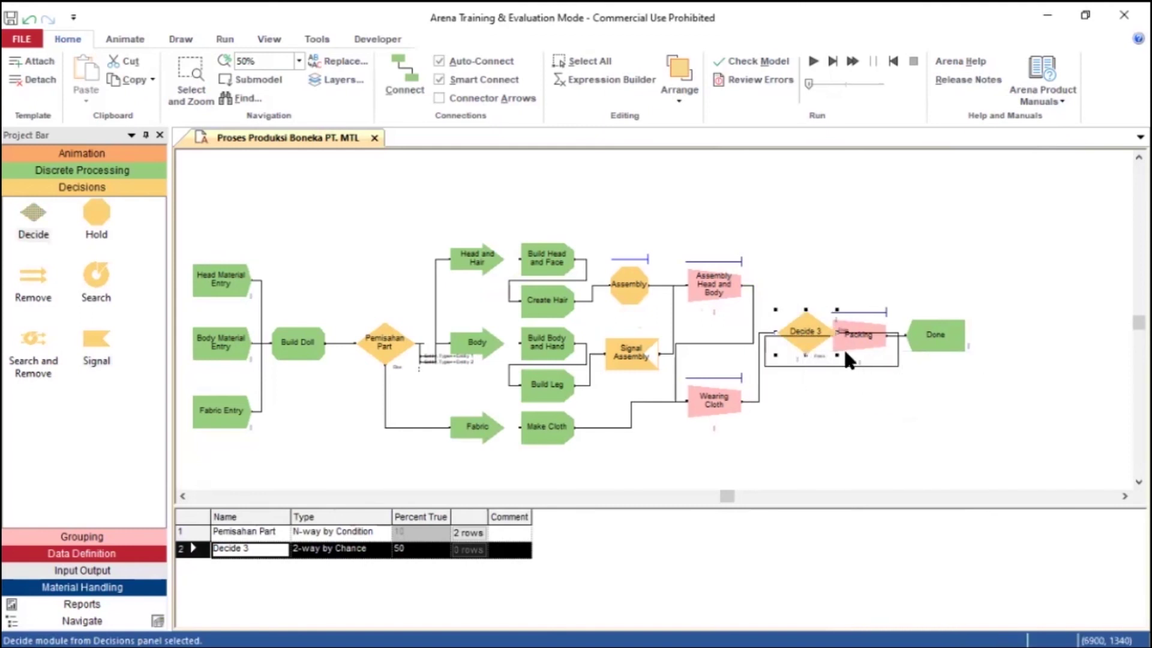
Rename the new Decide module as QC with 90 percent true, and move Packing and Done clear of it.
double_click(806, 328)
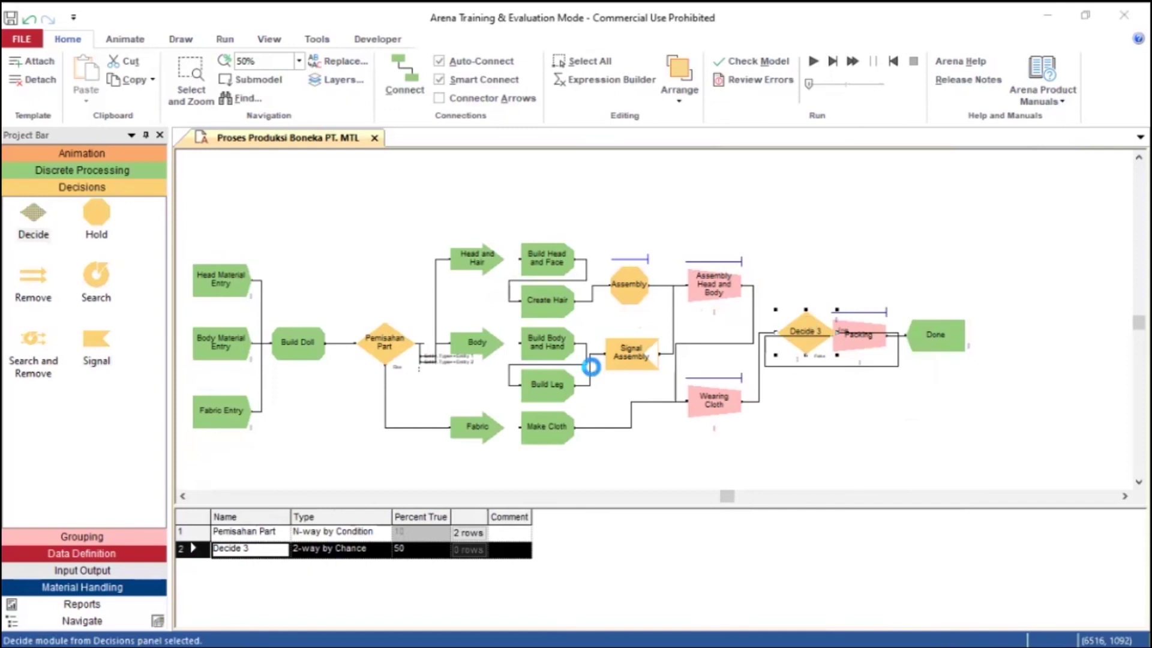
left_click(562, 246)
left_click_drag(540, 246, 402, 251)
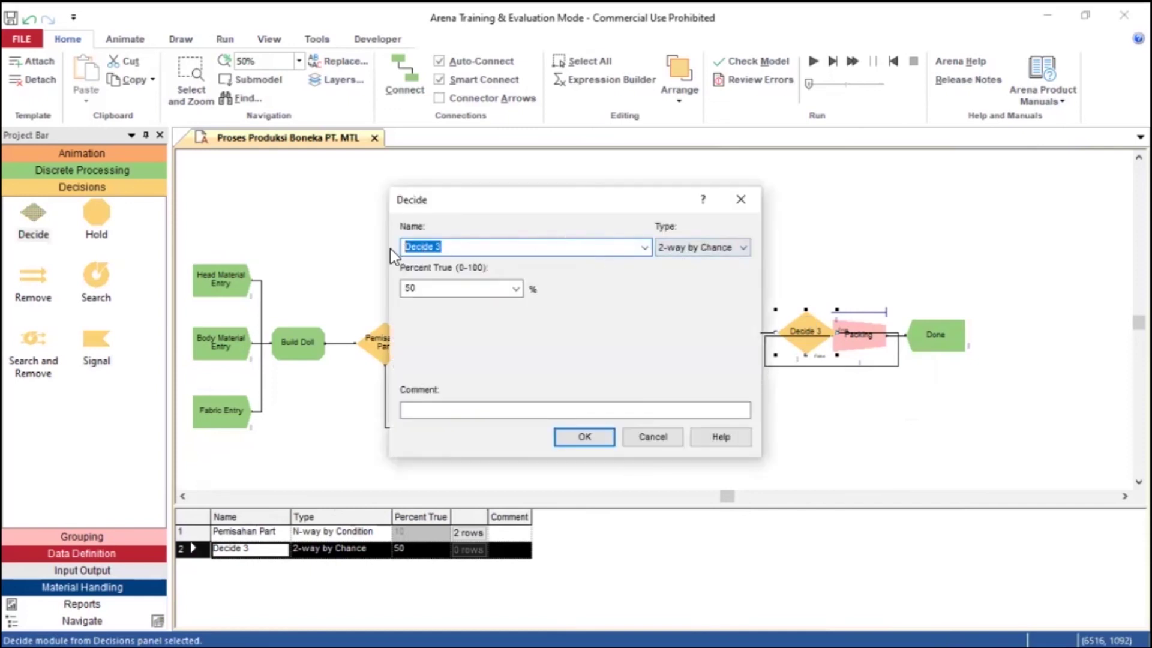
type("QC")
double_click(442, 289)
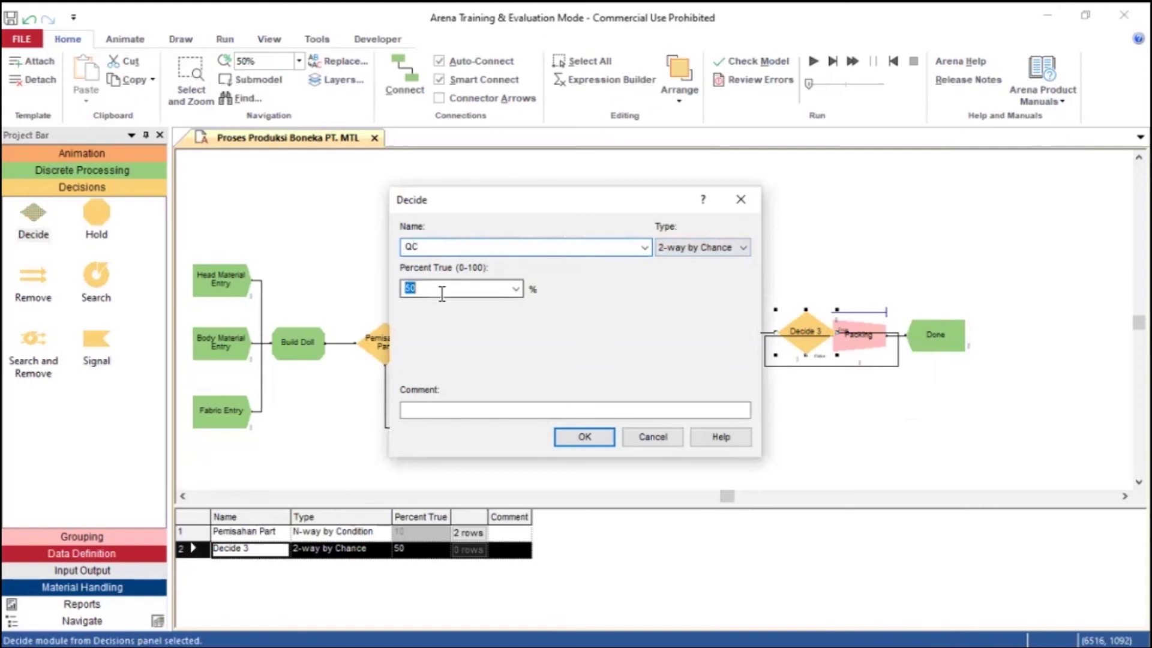
type("9")
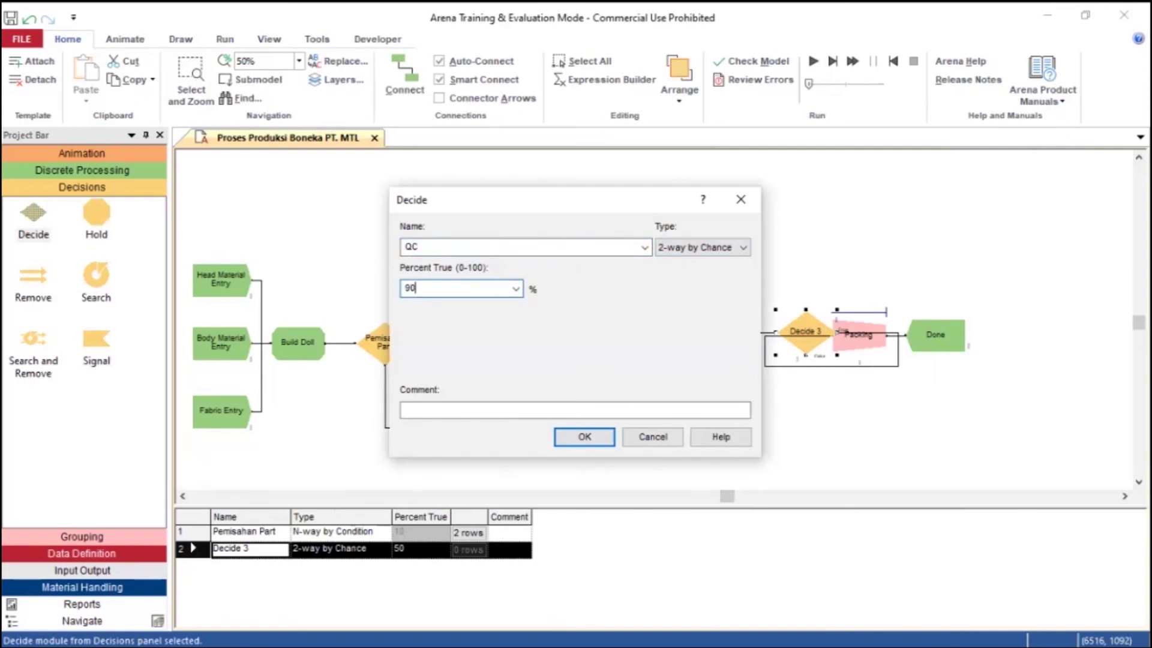
key("Return")
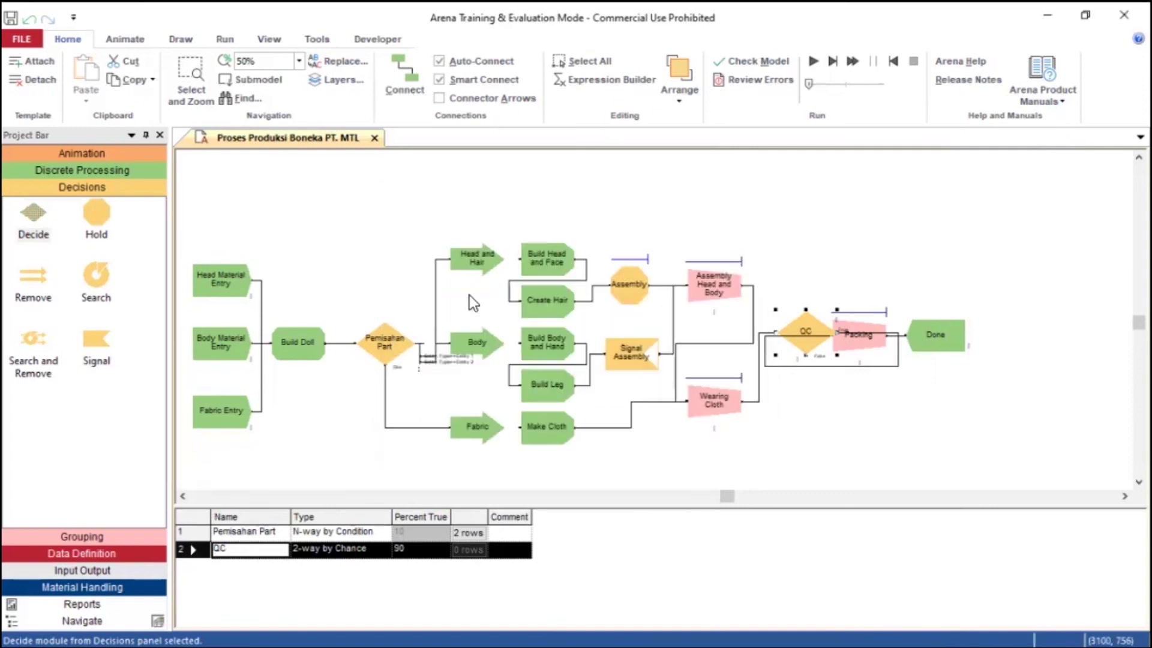
left_click_drag(854, 341, 884, 340)
left_click_drag(968, 341, 971, 336)
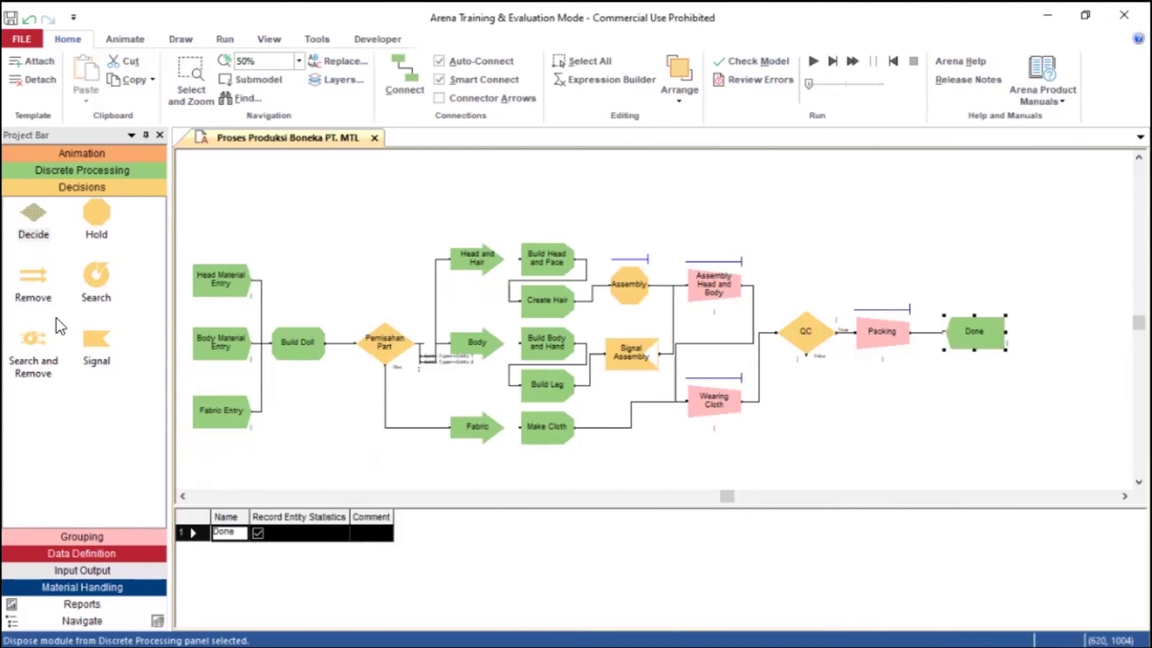
Add a Station module below Packing and name it Reject.
left_click(98, 174)
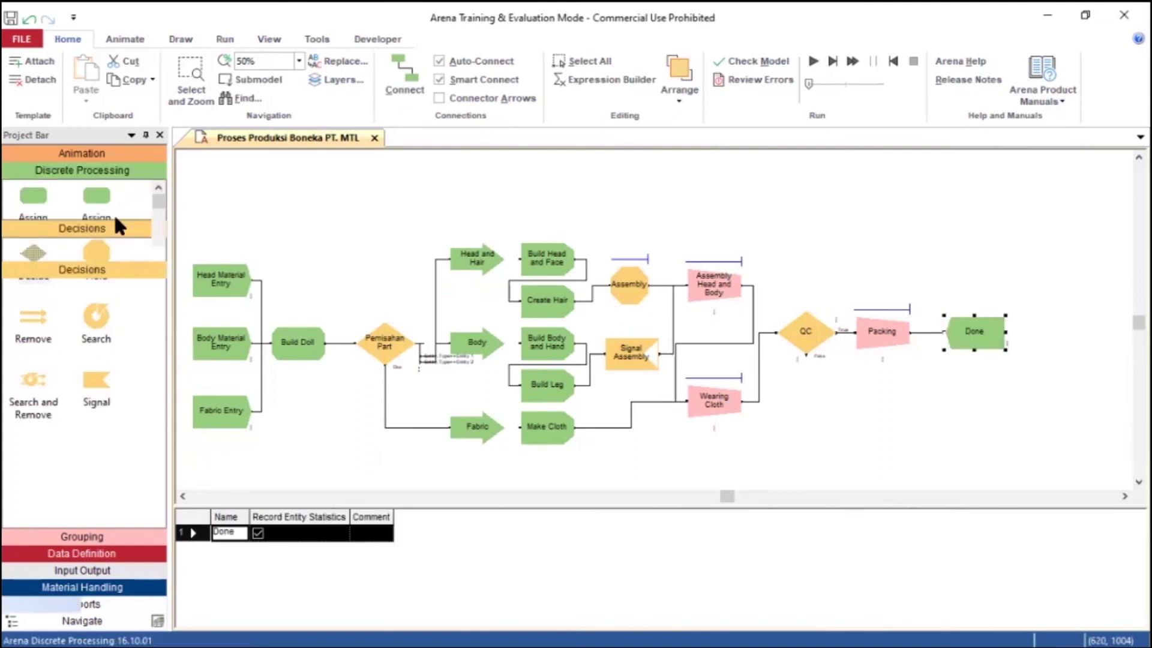
scroll(99, 360, "down", 5)
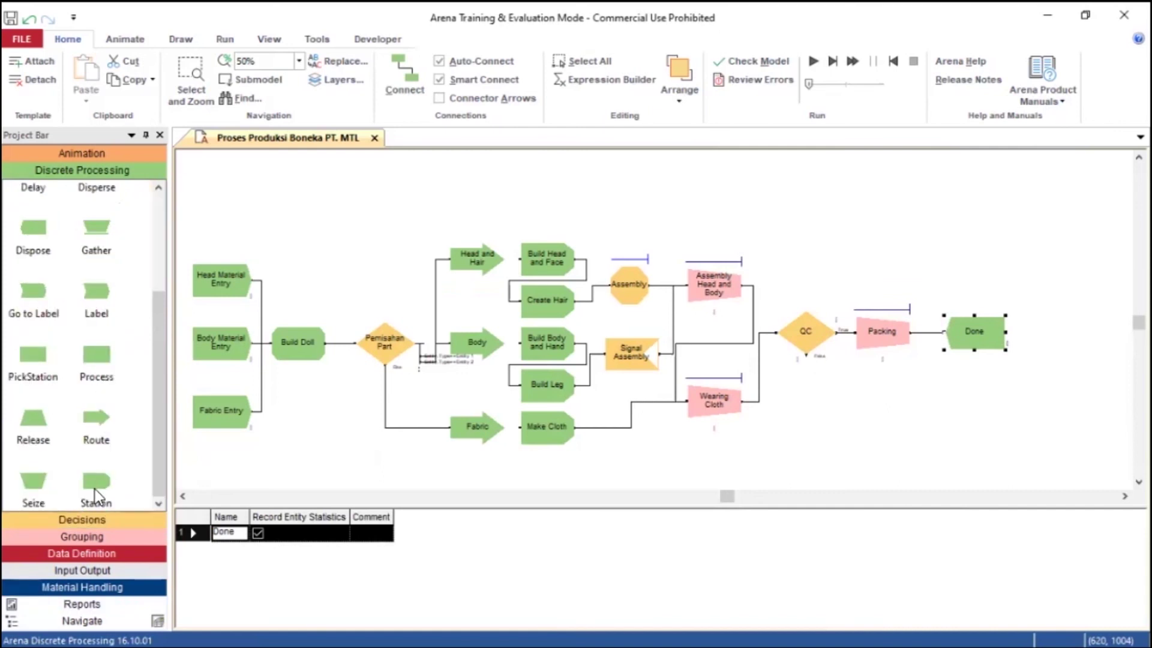
left_click(94, 487)
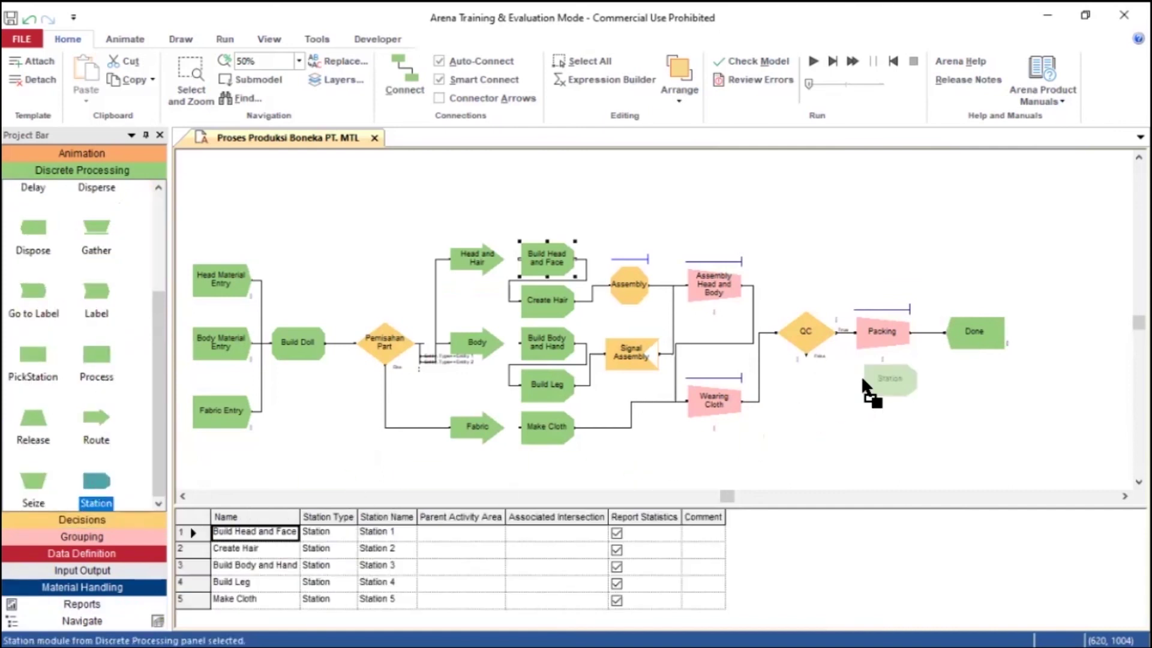
left_click(873, 384)
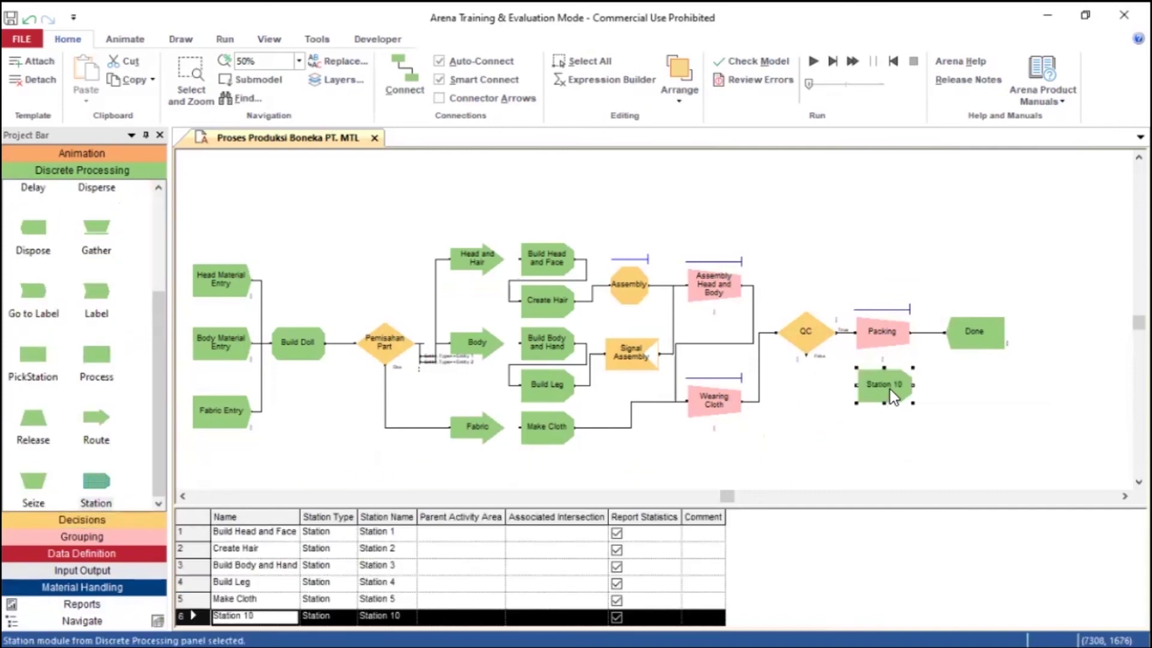
type("Reject")
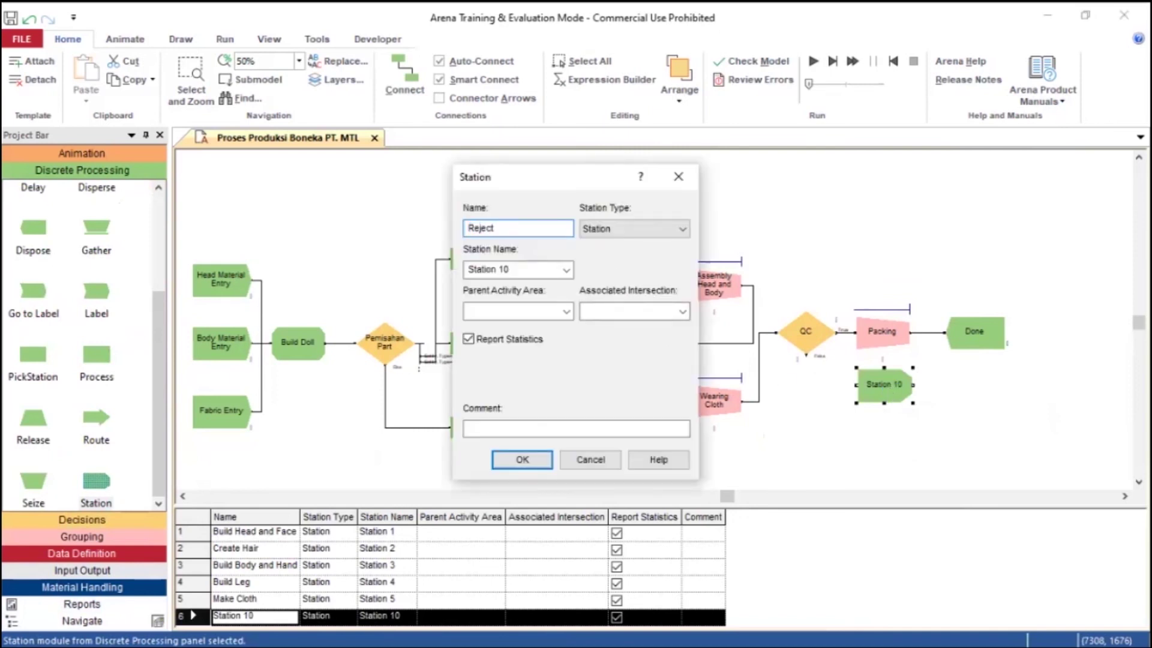
key("Return")
Connect the False exit of QC to Reject, and Reject to Done.
left_click(405, 99)
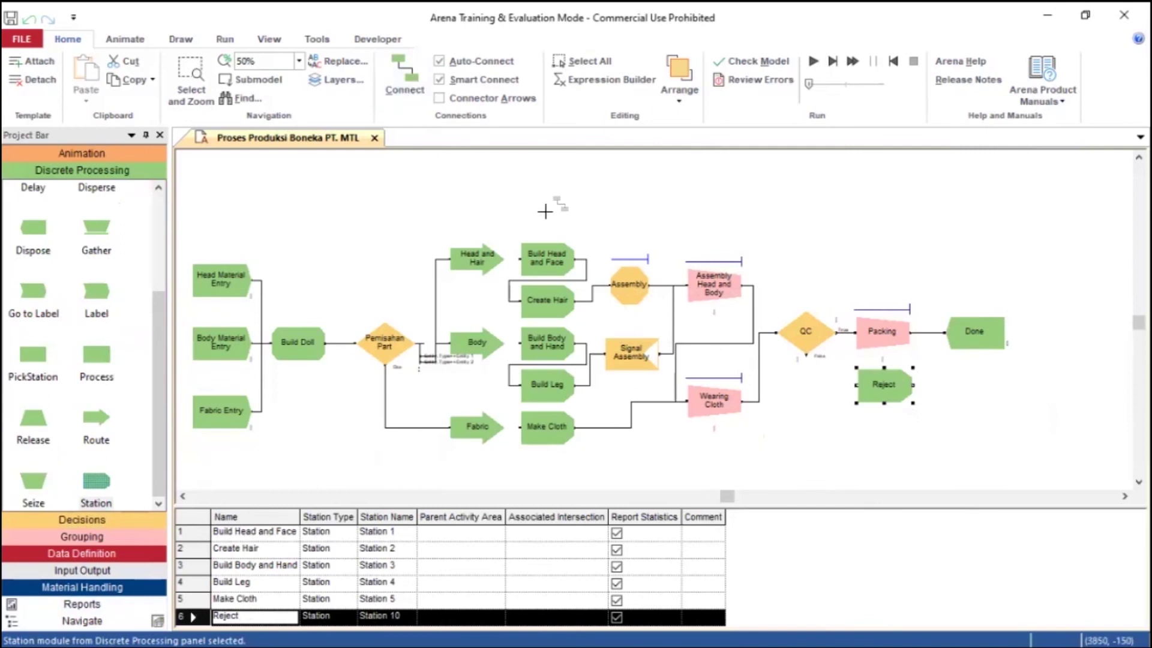
left_click(806, 356)
left_click(857, 386)
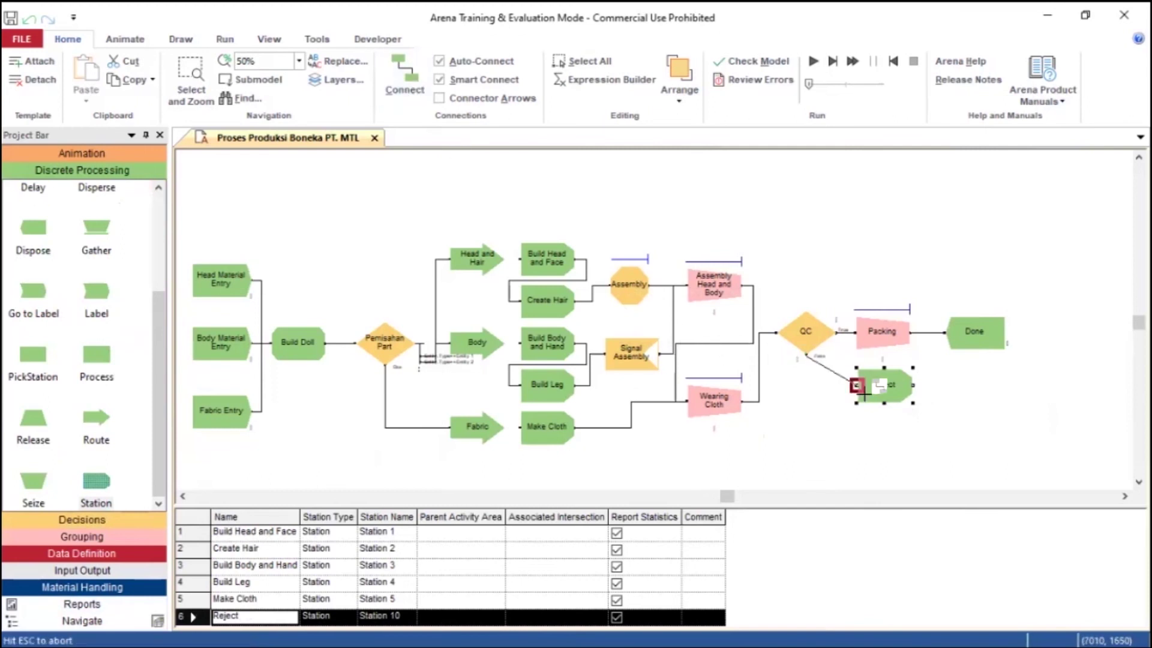
left_click(406, 85)
left_click(913, 386)
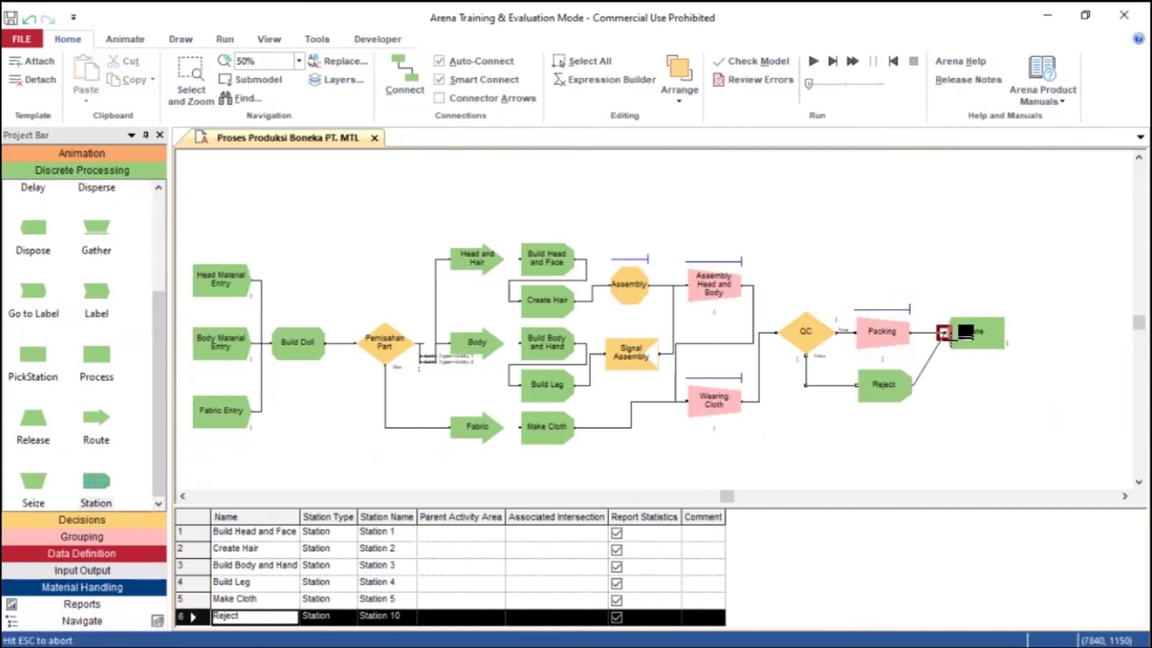
left_click(943, 333)
left_click(959, 385)
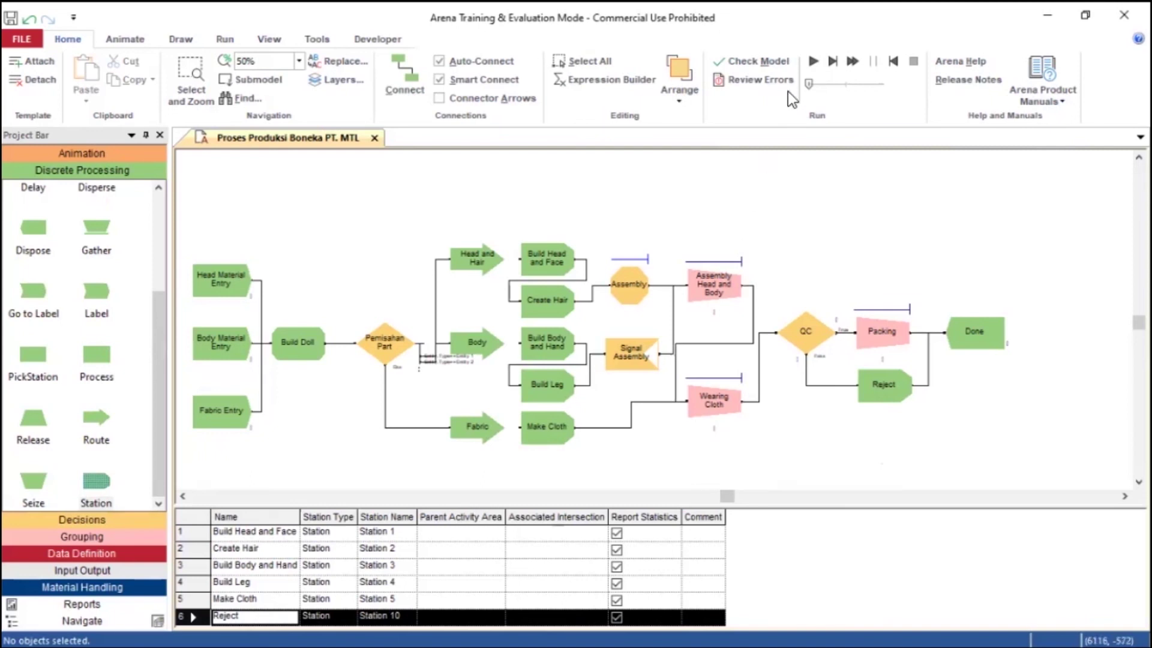
Run the simulation and raise the animation speed factor to 0.002118.
left_click(812, 62)
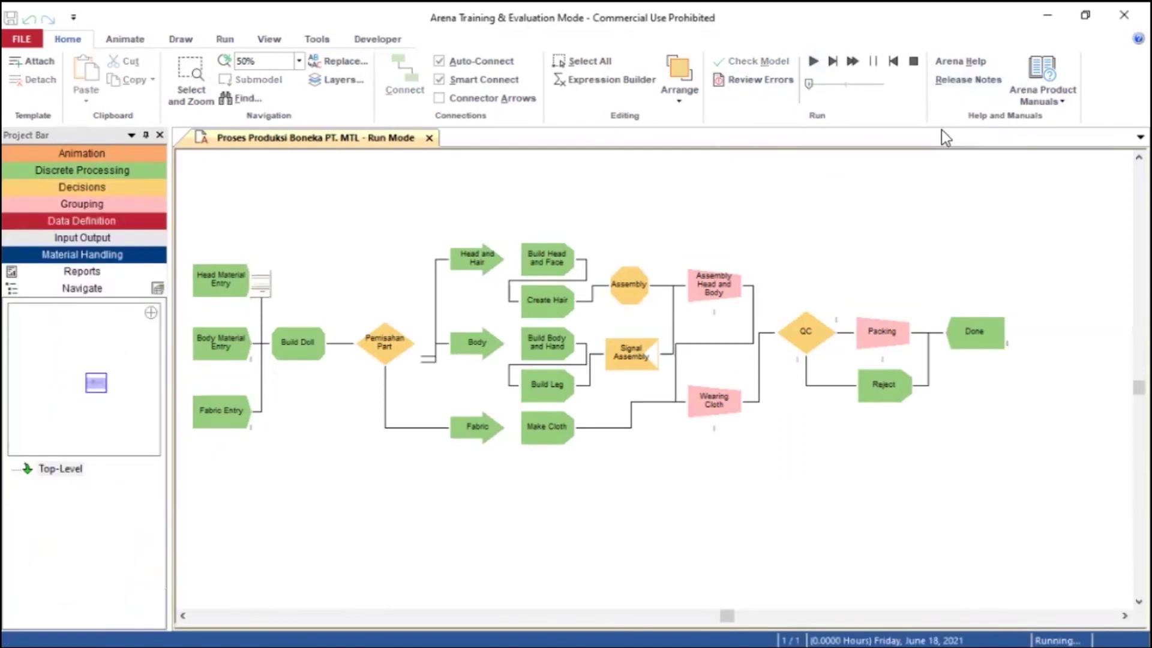
left_click_drag(807, 85, 812, 85)
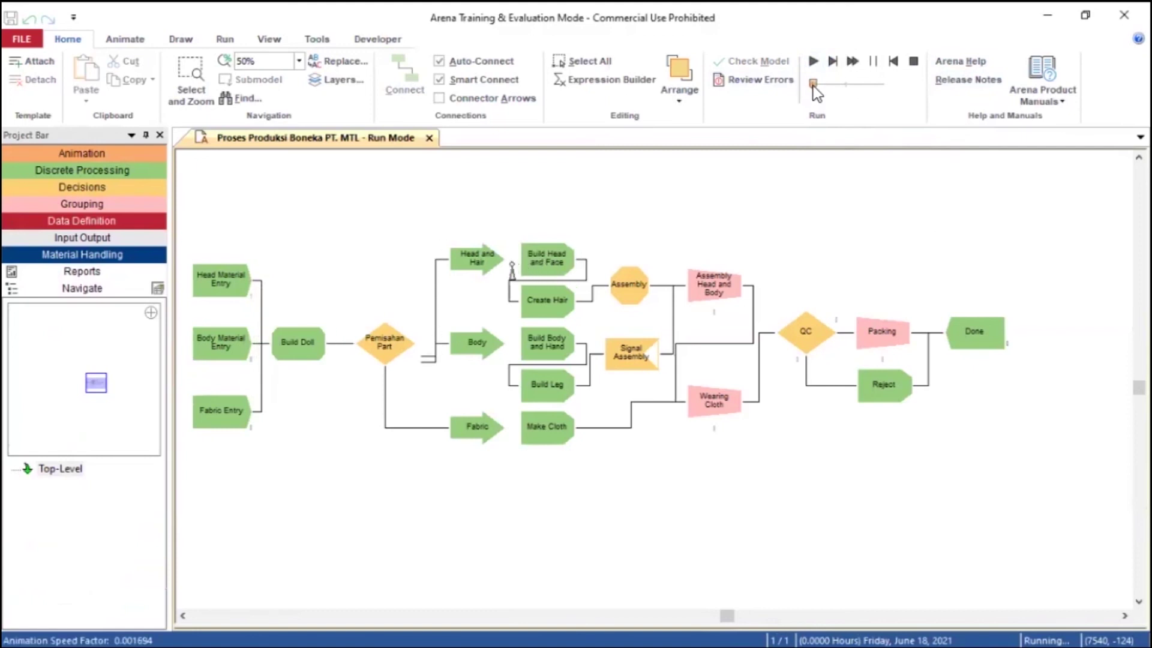
left_click_drag(812, 85, 813, 85)
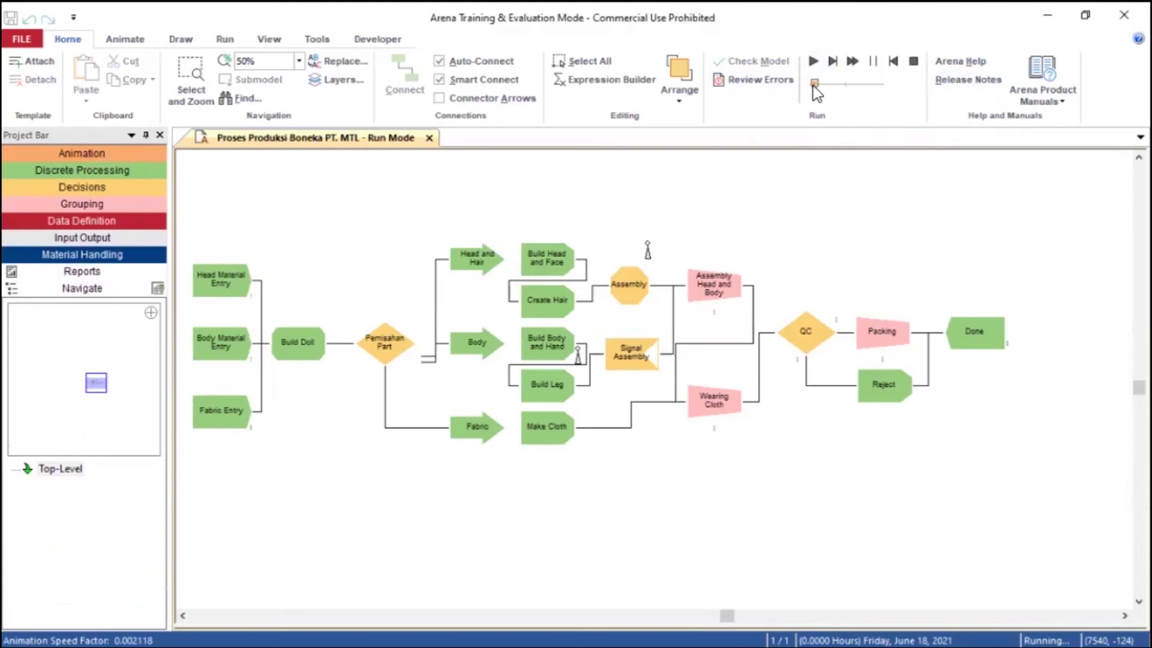